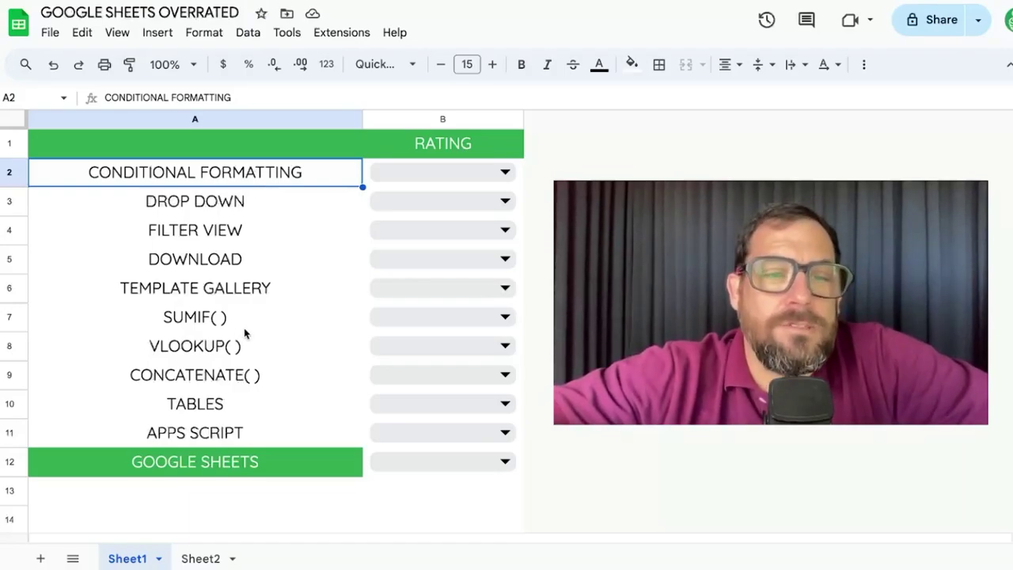
Select various feature cells and preview CONDITIONAL FORMATTING's rating choices without picking one
left_click_drag(245, 323, 246, 380)
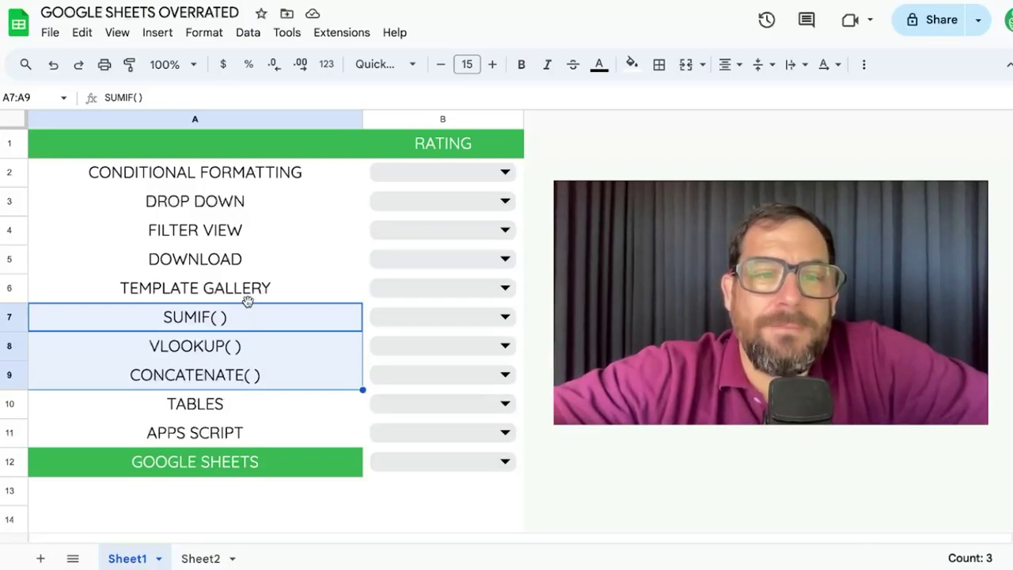
left_click(254, 211)
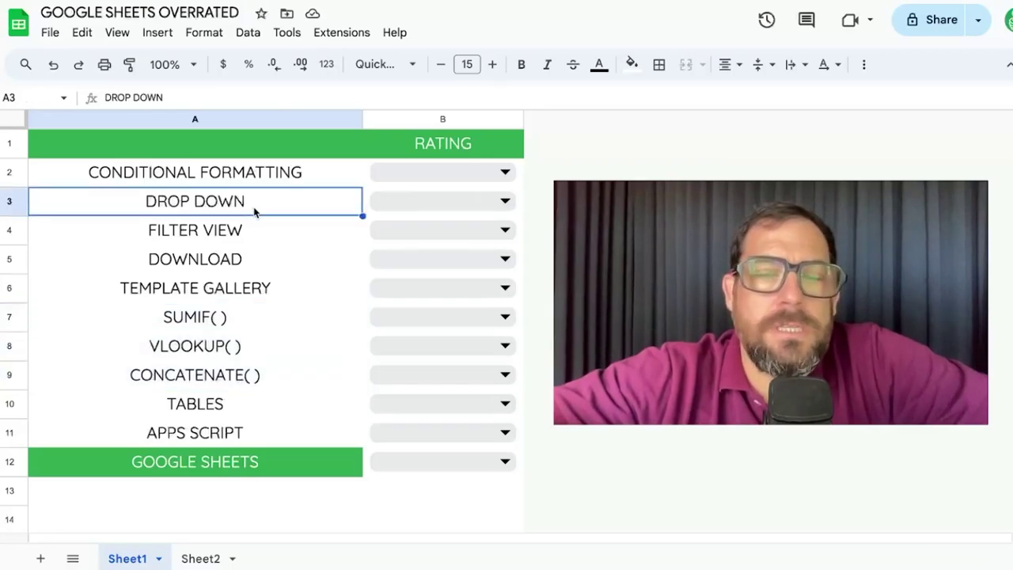
left_click(271, 181)
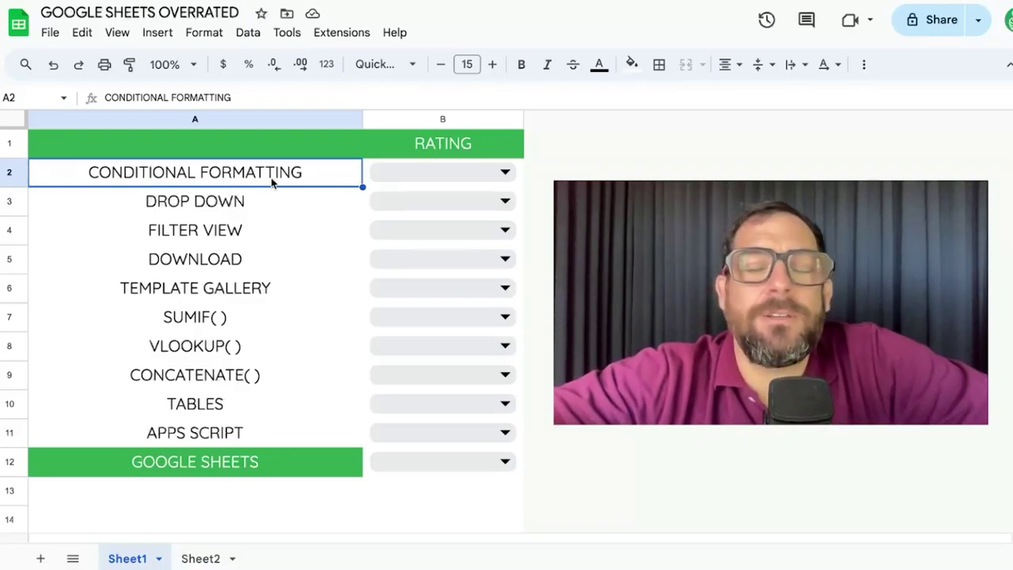
left_click(445, 176)
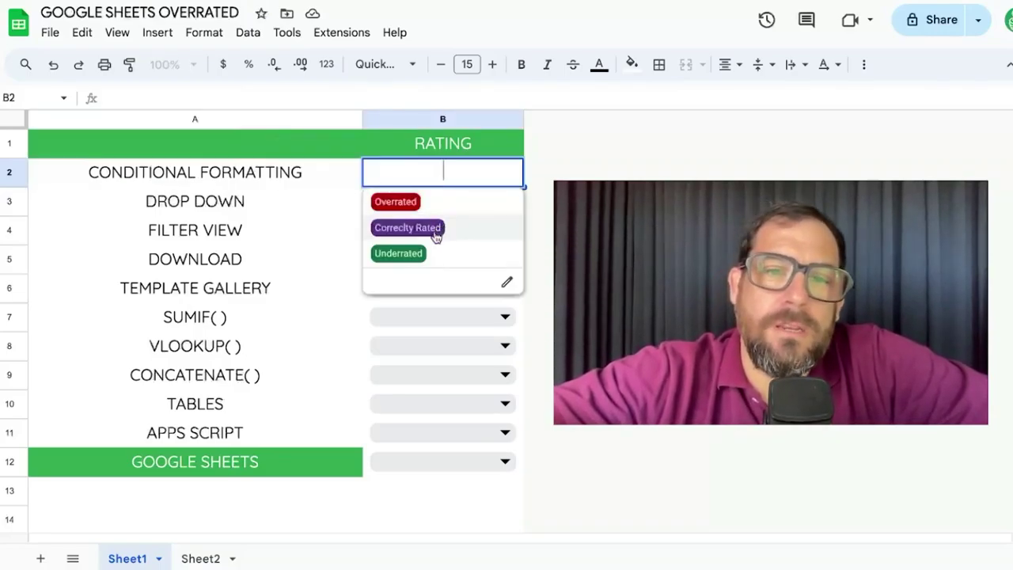
left_click(289, 181)
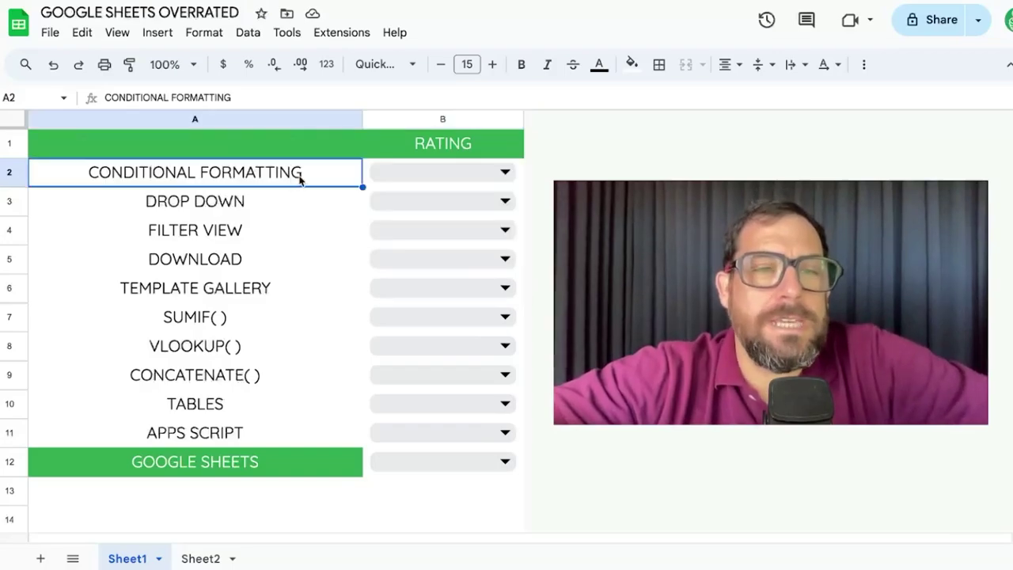
left_click_drag(301, 174, 284, 430)
left_click(260, 463)
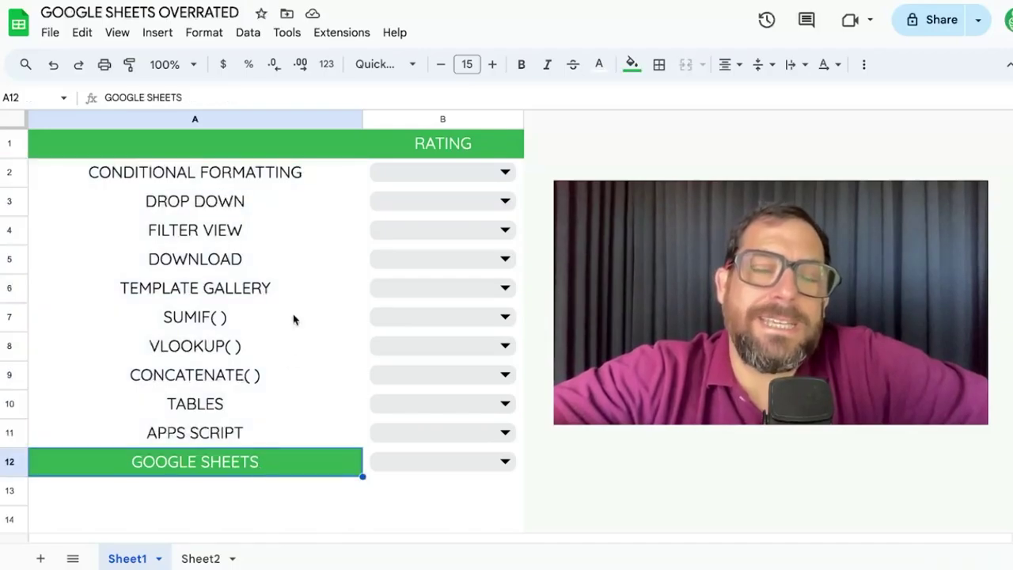
left_click(313, 181)
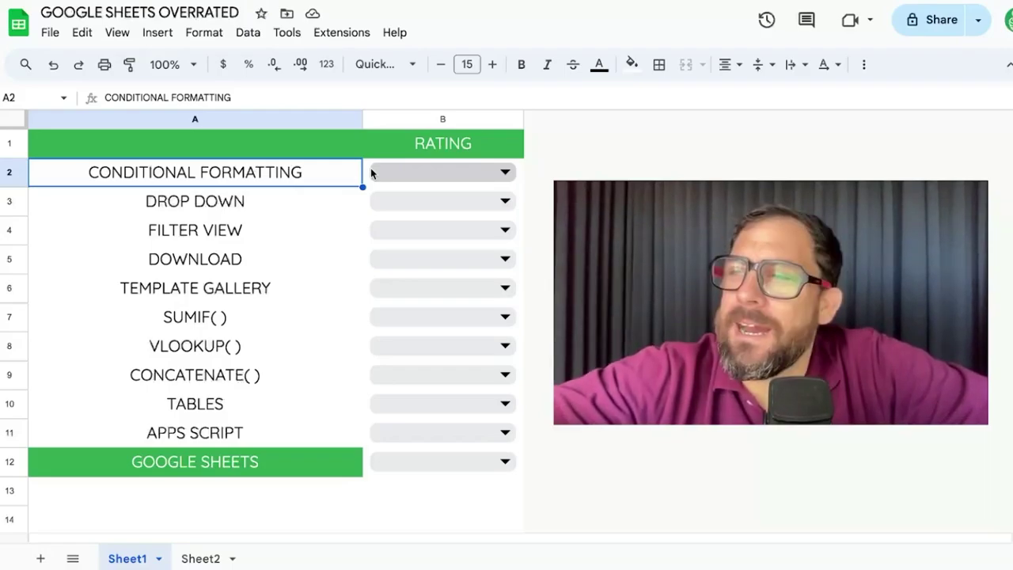
left_click(370, 172)
left_click(388, 199)
left_click(288, 184)
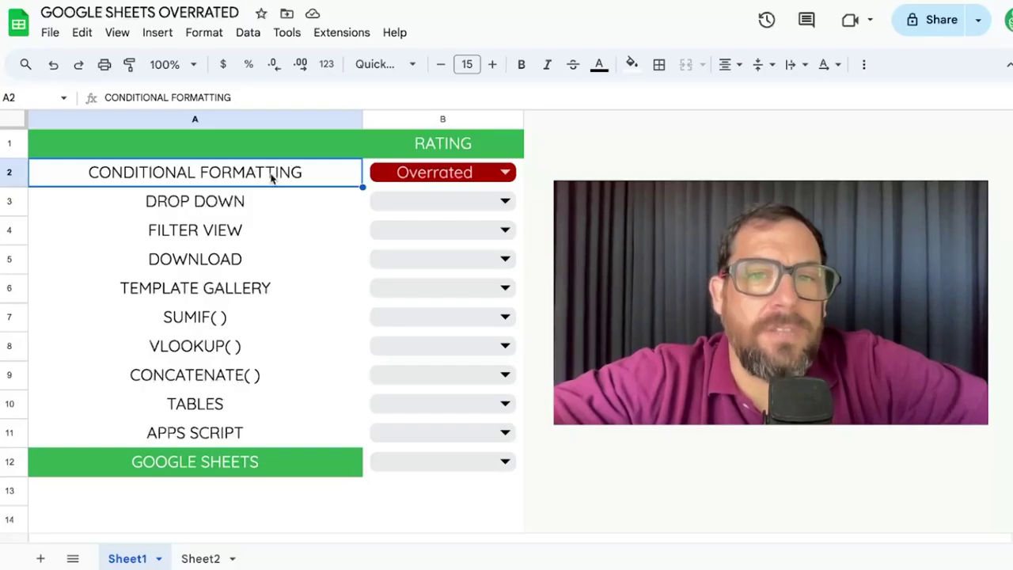
left_click(250, 208)
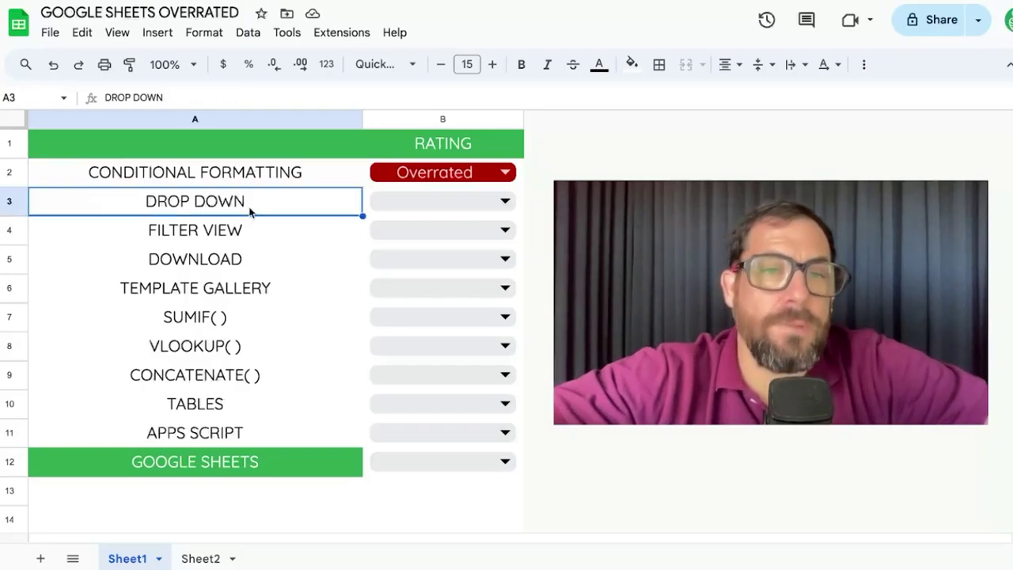
Rate DROP DOWN in B3 as Correctly Rated
left_click(504, 200)
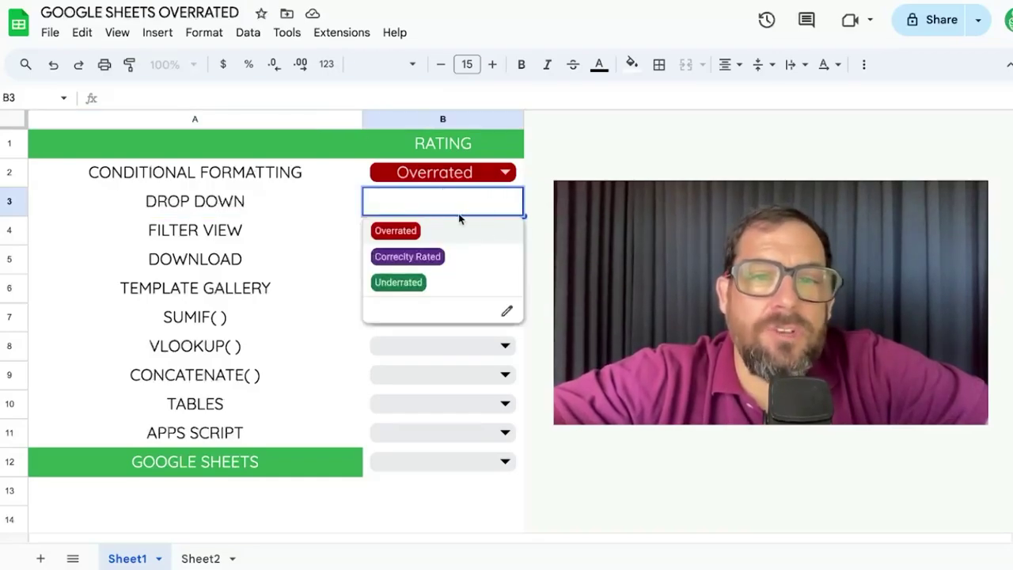
left_click(445, 264)
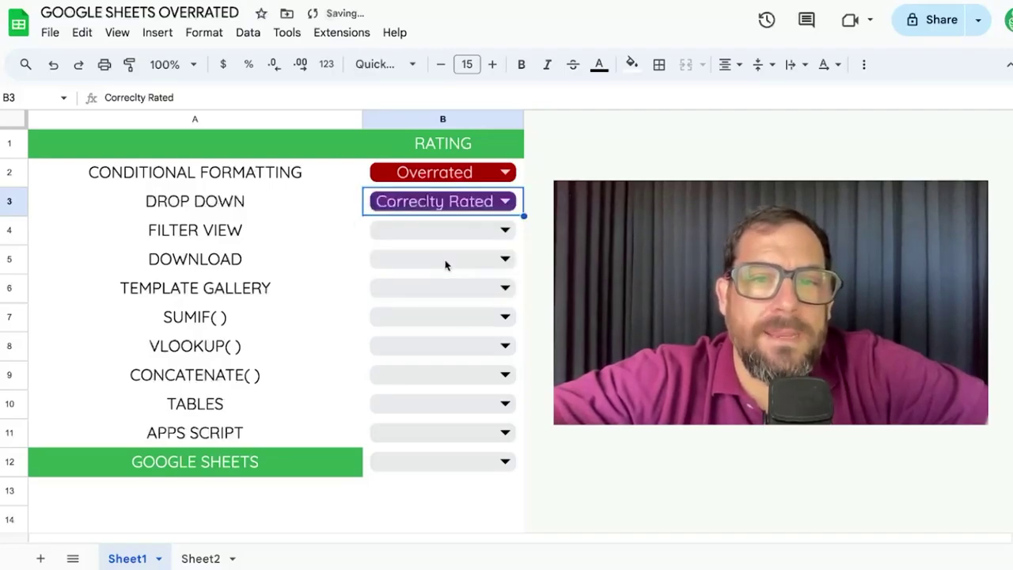
left_click(276, 212)
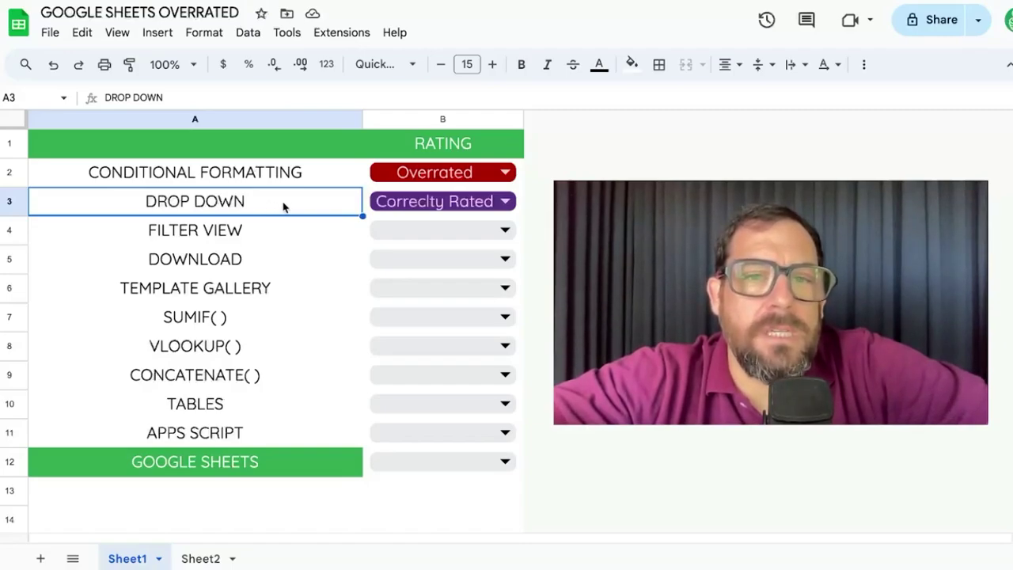
left_click(506, 202)
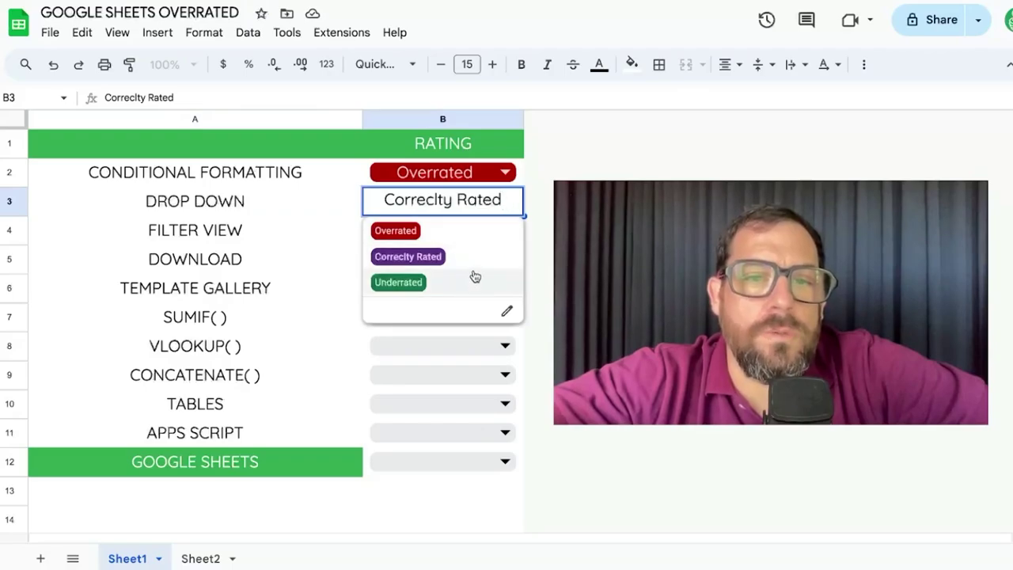
left_click(508, 202)
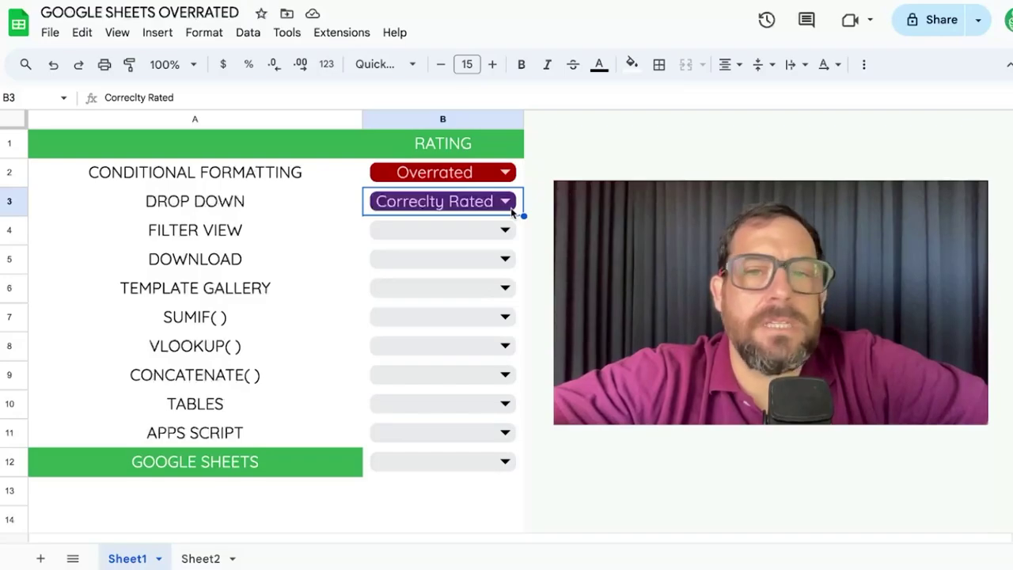
Correct the misspelled 'Correctly Rated' option in the dropdown's data validation rule
left_click(507, 204)
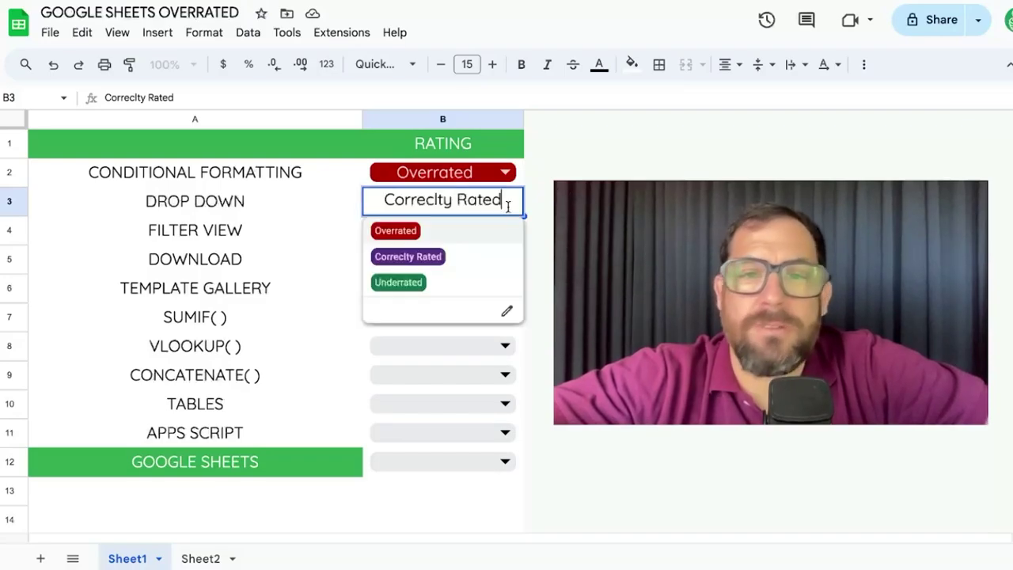
left_click(508, 316)
left_click(970, 514)
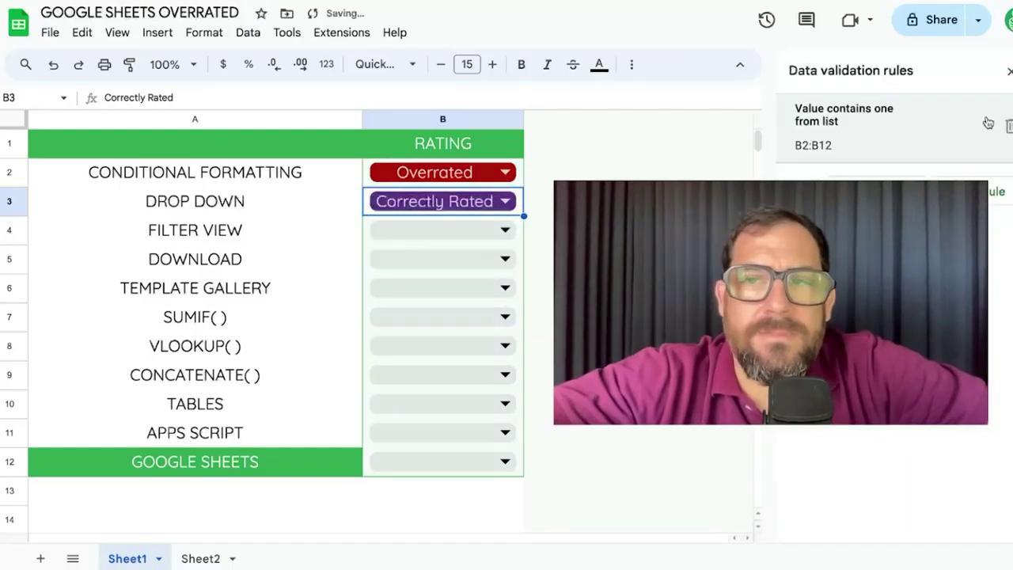
left_click(1010, 70)
Give FILTER VIEW in B4 a red Overrated rating
left_click(309, 245)
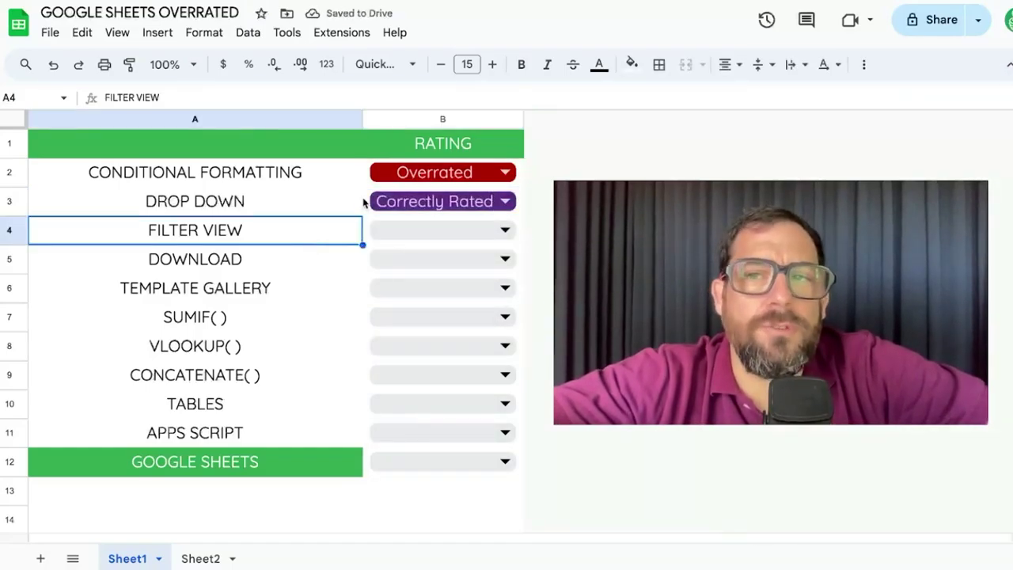
left_click(864, 64)
left_click(444, 224)
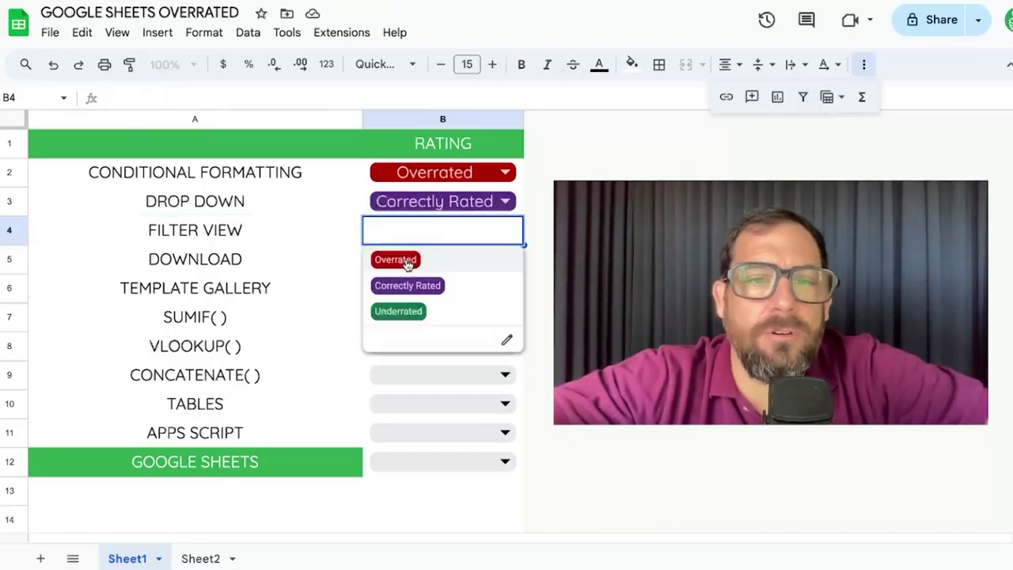
left_click(405, 263)
left_click(299, 235)
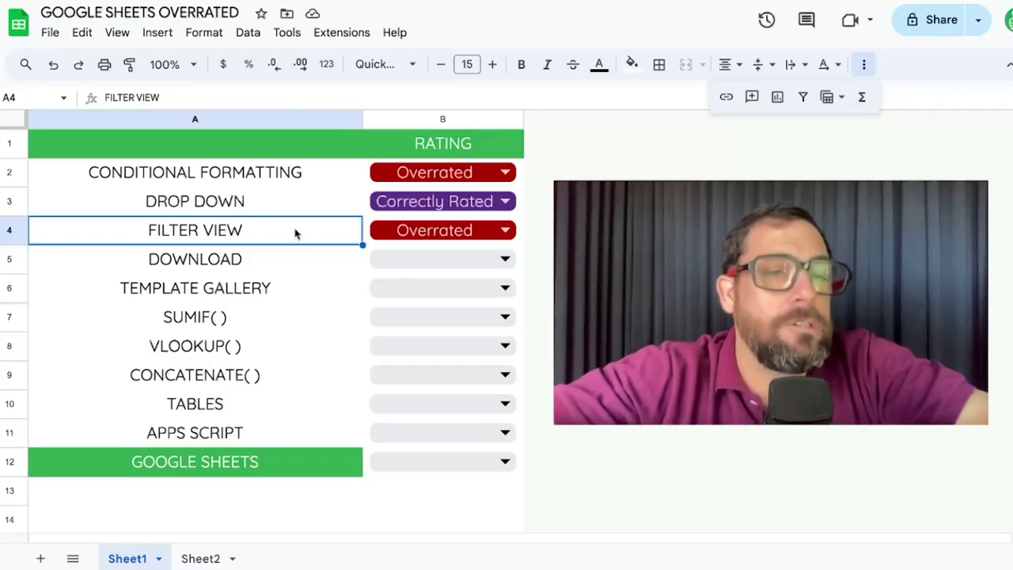
Rate DOWNLOAD in B5 as Underrated, then glance at the File > Download formats and dismiss them
left_click(232, 273)
left_click(443, 258)
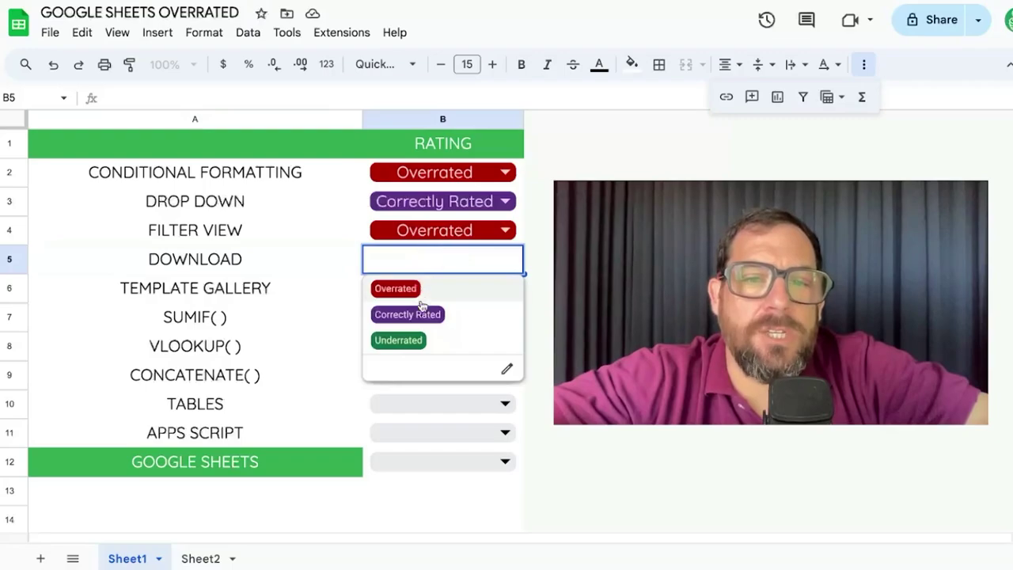
left_click(415, 342)
left_click(276, 268)
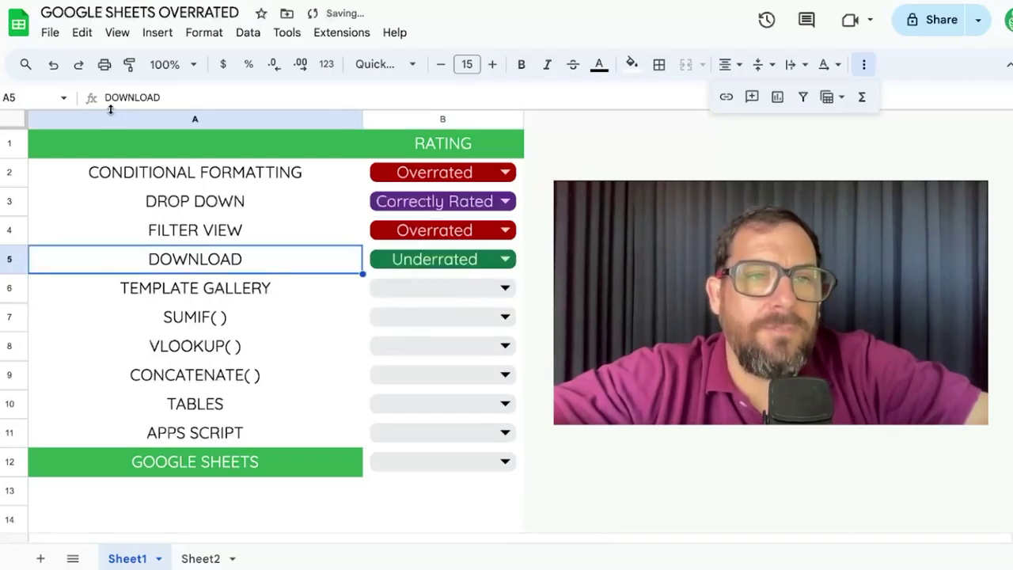
left_click(50, 34)
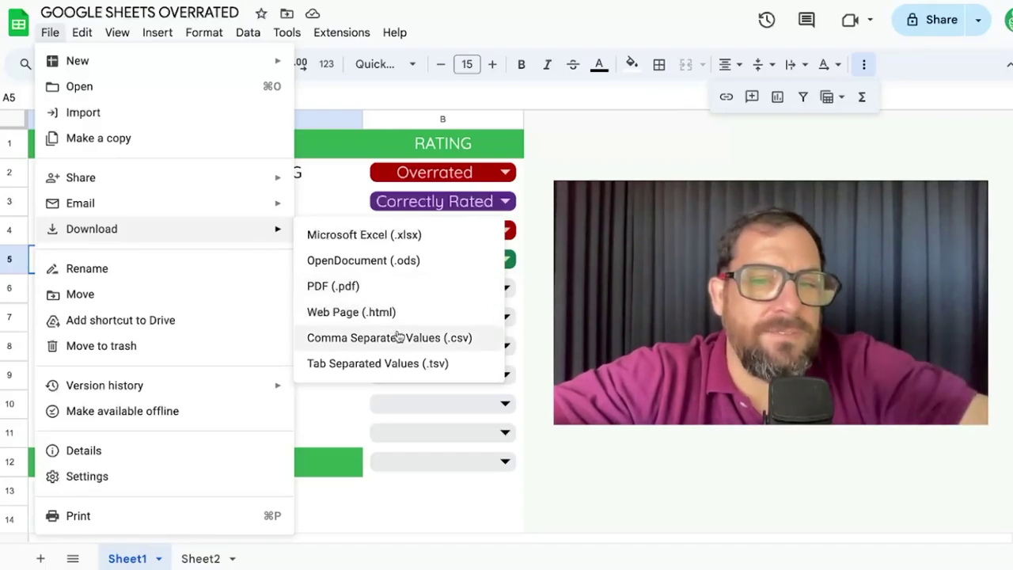
key("Escape")
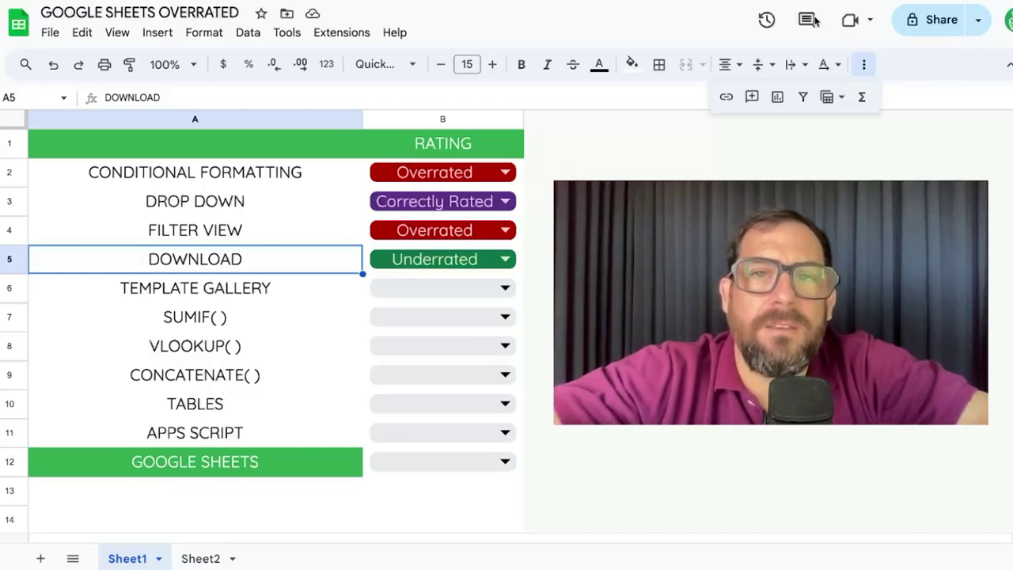
Load the sheet's Better Sheets PDF export page by prefixing its URL with bettersheets.co/pdf/
key("BackSpace")
type("pdf")
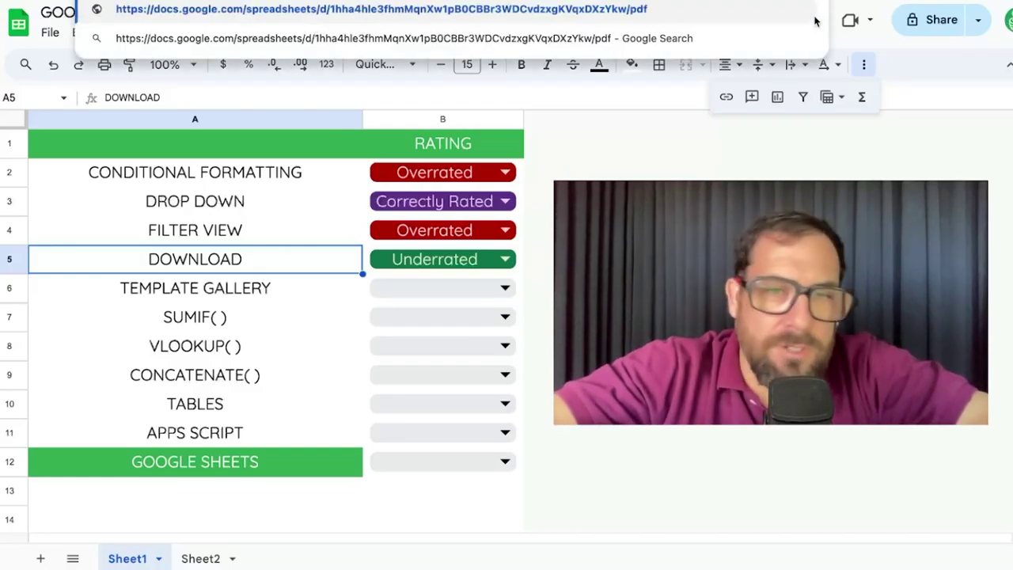
key("BackSpace")
key("BackSpace")
key("BackSpace")
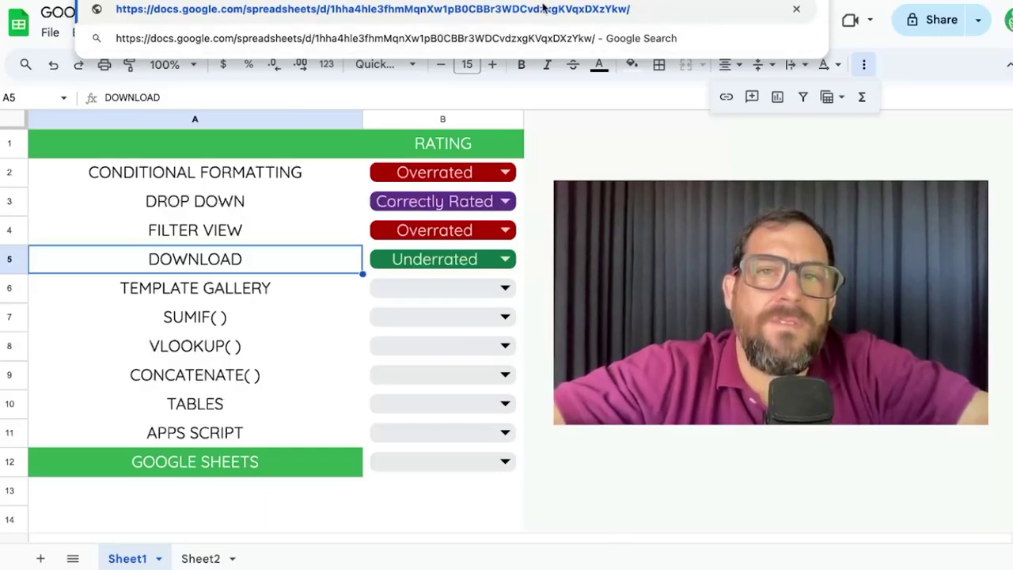
key("Return")
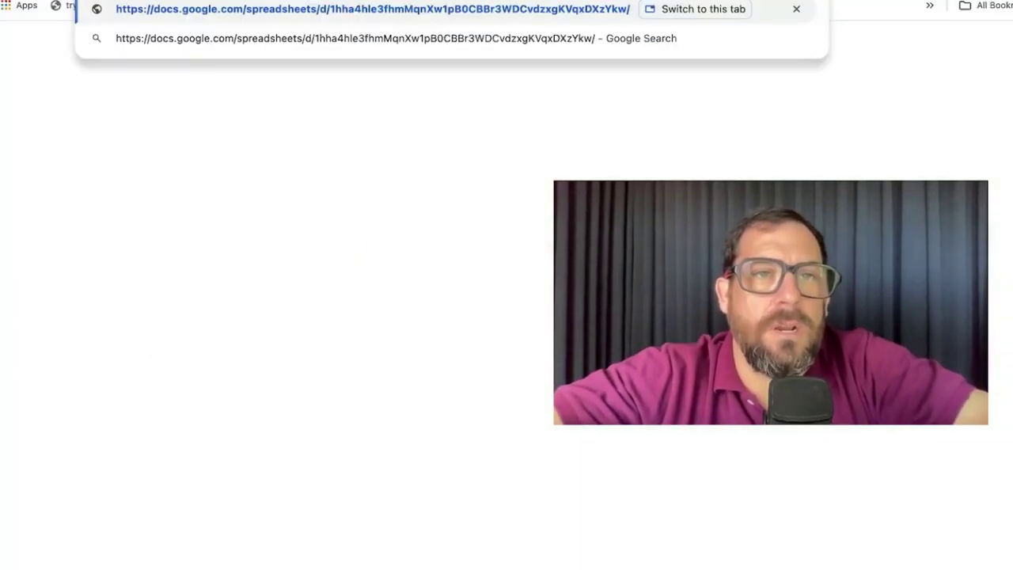
key("super+l")
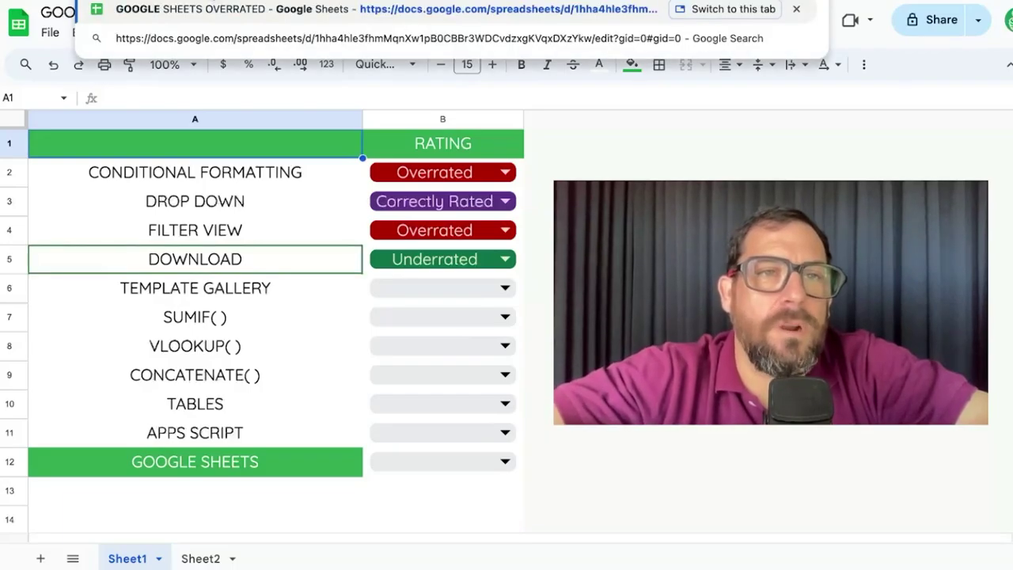
key("Home")
type("bettersheets.co/pdf/")
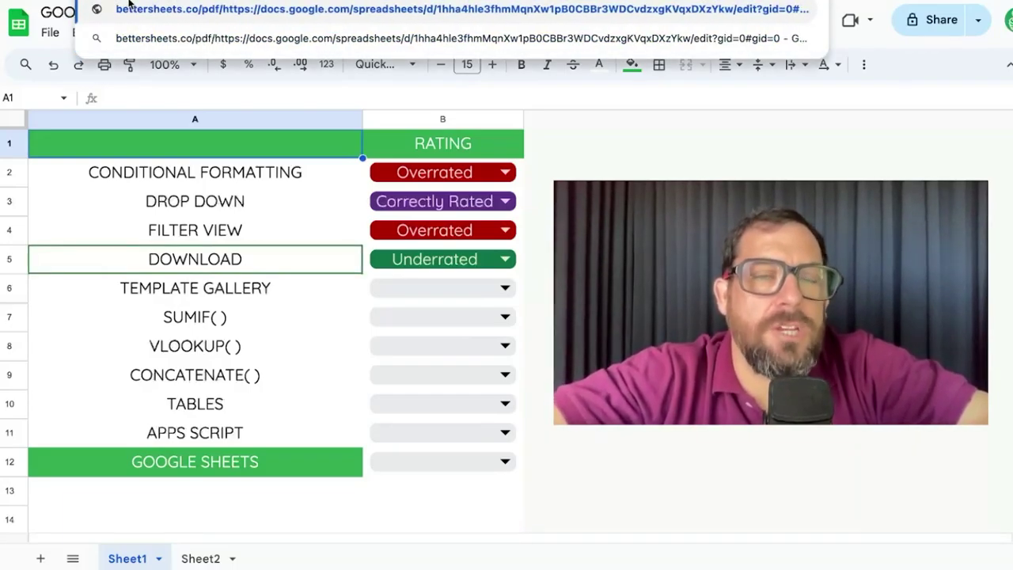
key("Return")
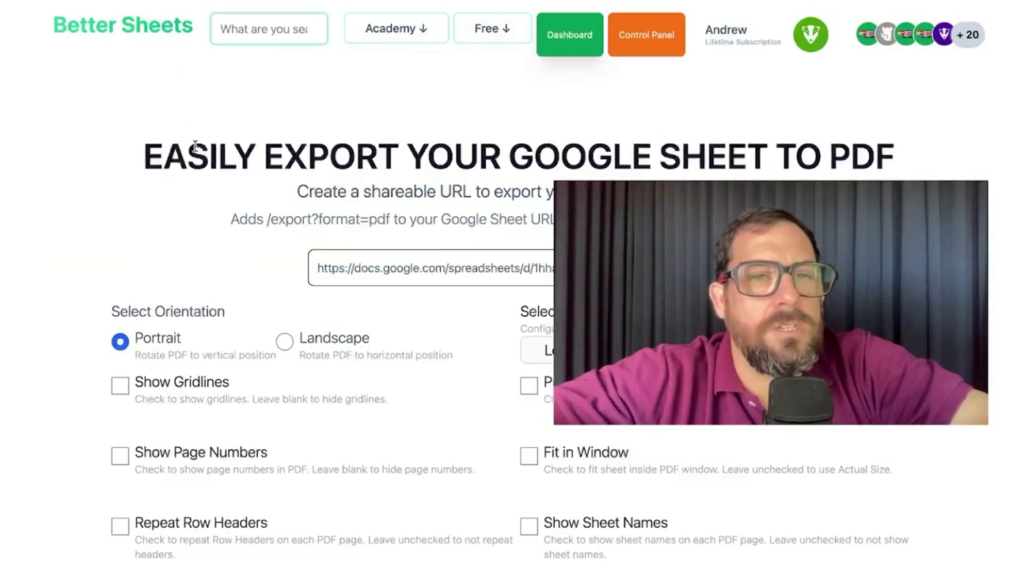
Enable Show Gridlines and Fit in Window, then generate, copy and select the export link
scroll(144, 210, "down", 1)
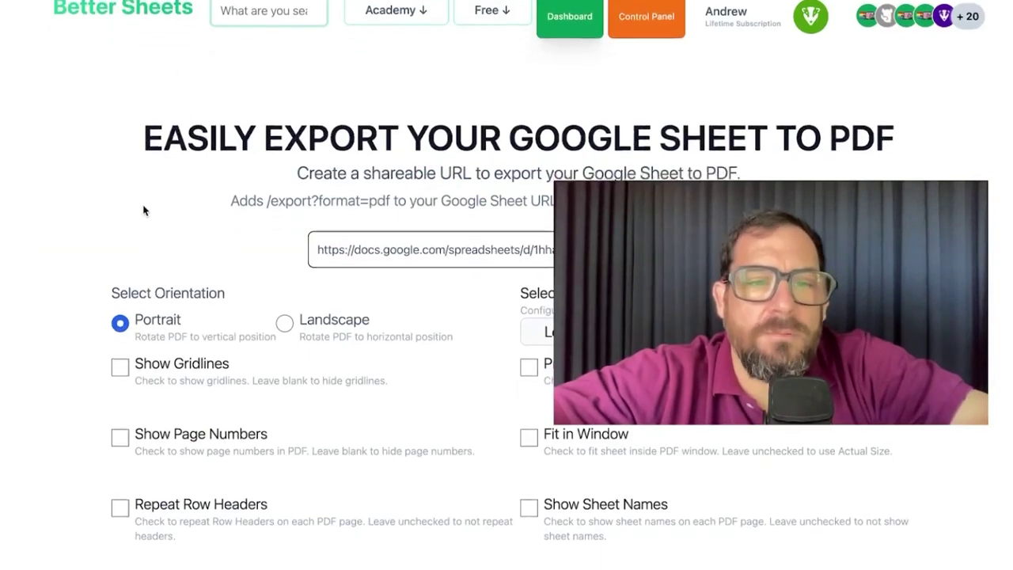
scroll(143, 209, "down", 2)
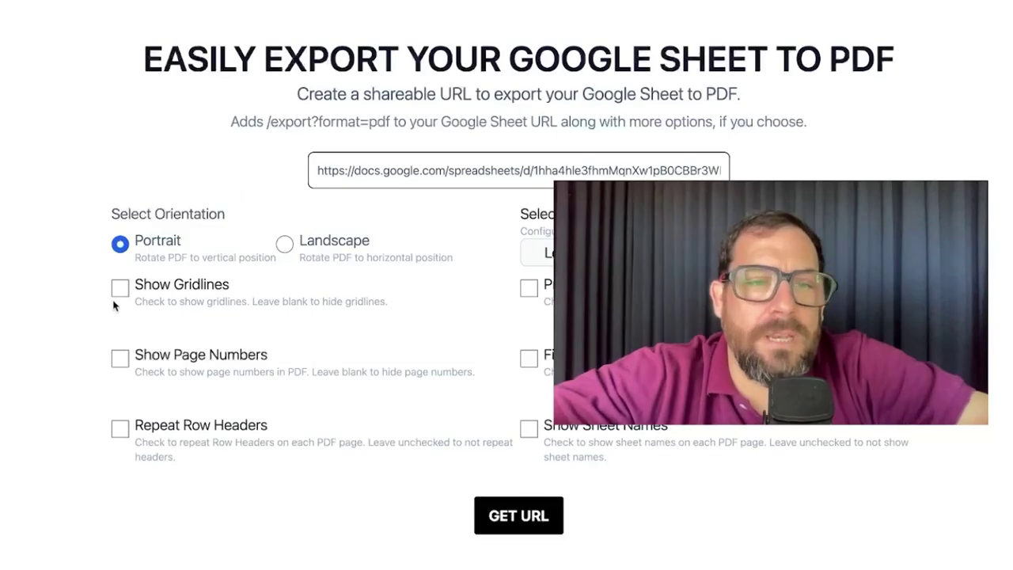
left_click(119, 289)
left_click(528, 358)
left_click(519, 516)
scroll(387, 422, "down", 5)
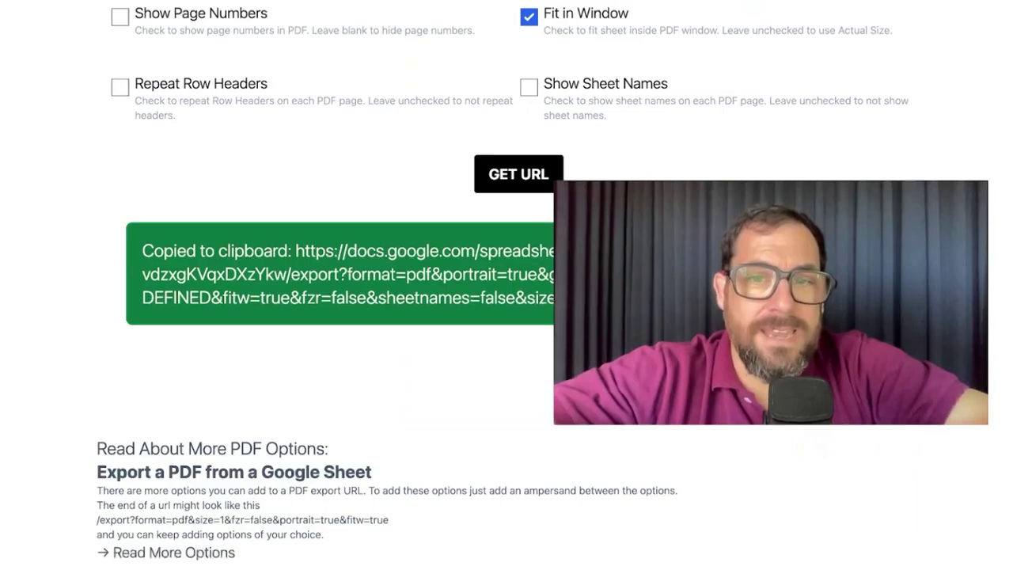
left_click_drag(562, 299, 297, 247)
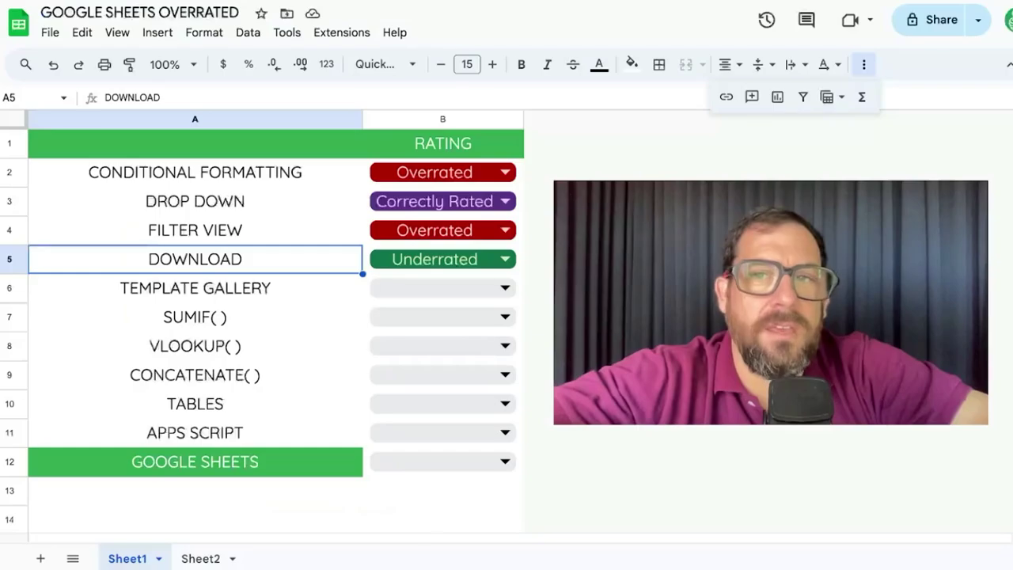
left_click(868, 64)
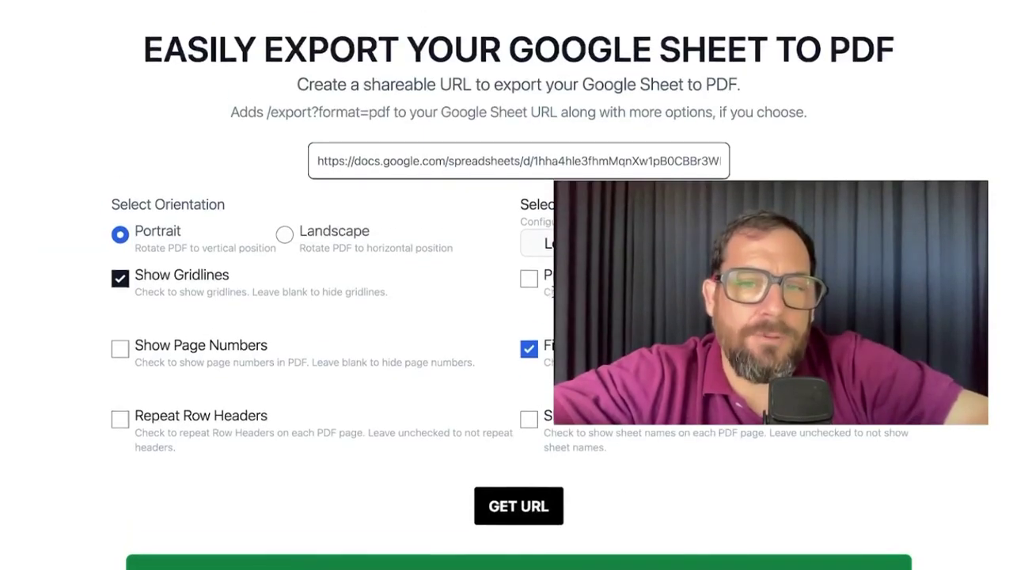
scroll(584, 530, "down", 2)
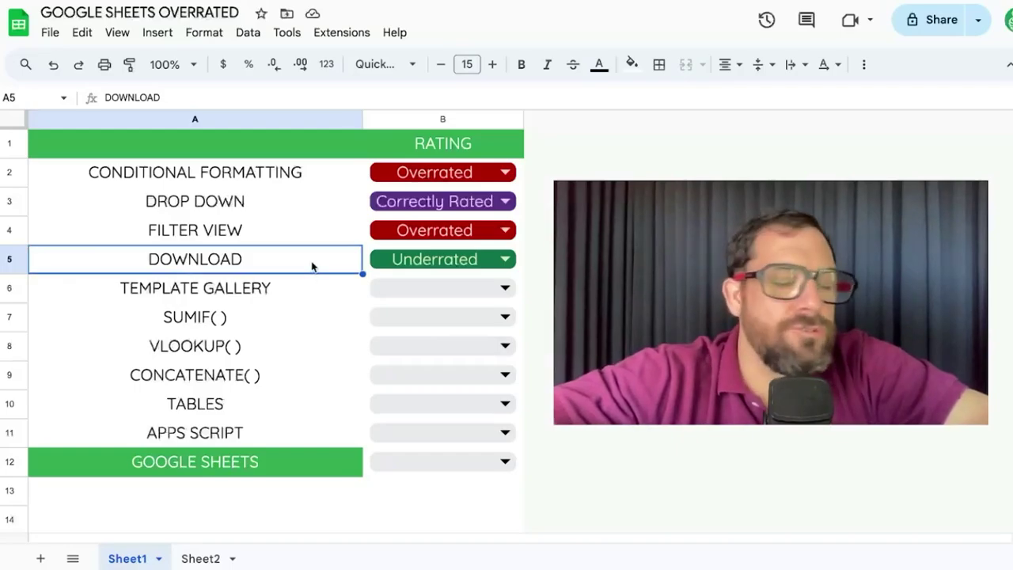
Give TEMPLATE GALLERY in B6 a red Overrated rating
left_click(201, 296)
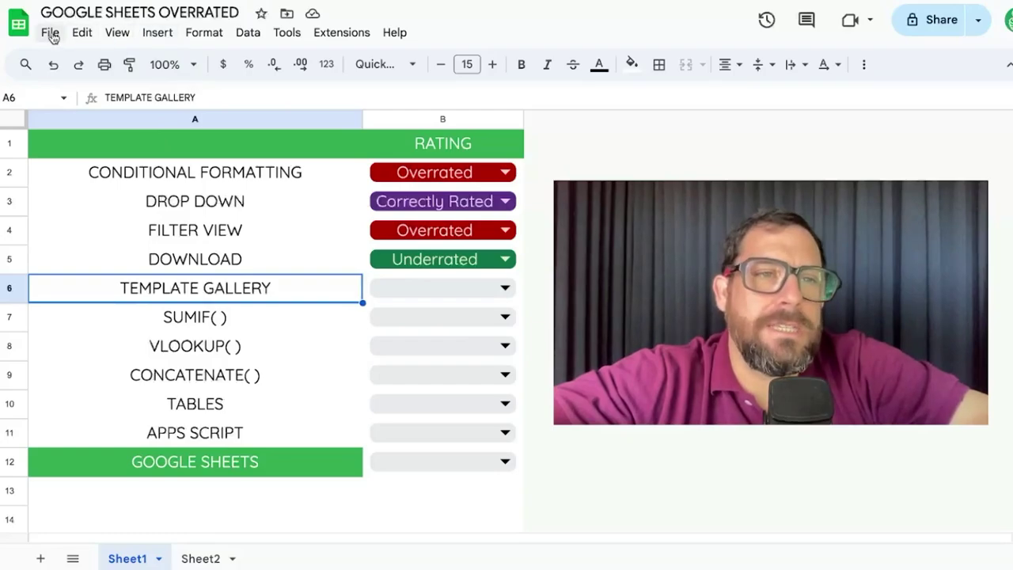
left_click(436, 288)
left_click(412, 317)
left_click(296, 293)
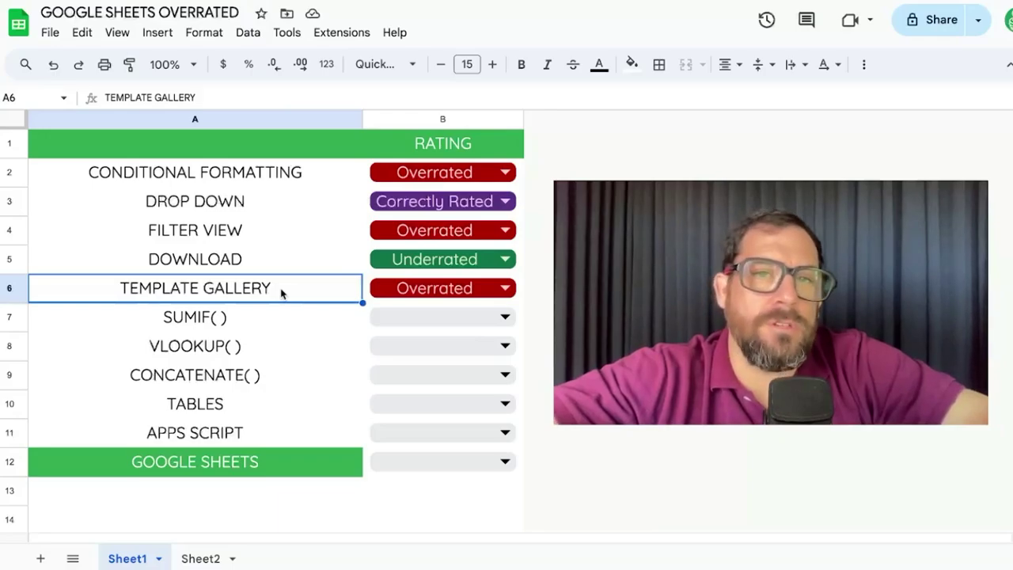
left_click(252, 317)
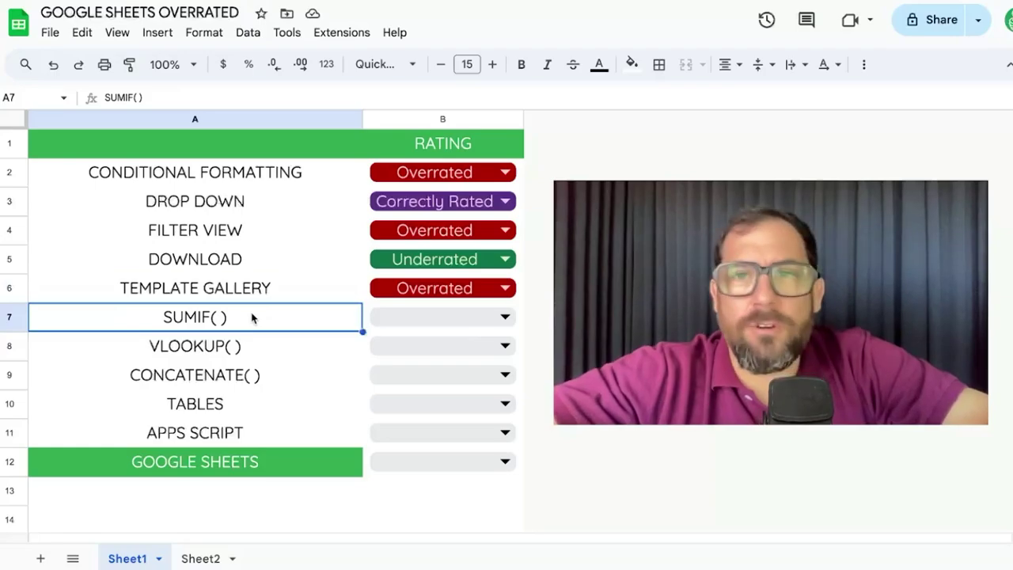
left_click(277, 296)
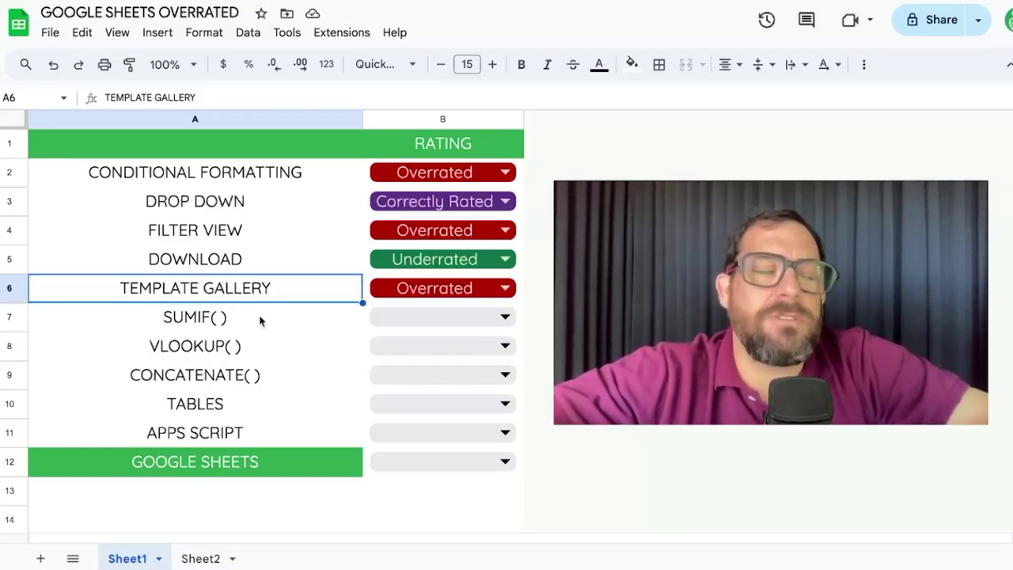
Give SUMIF( ) in B7 a green Underrated rating
left_click(238, 316)
left_click_drag(237, 316, 237, 372)
left_click(239, 321)
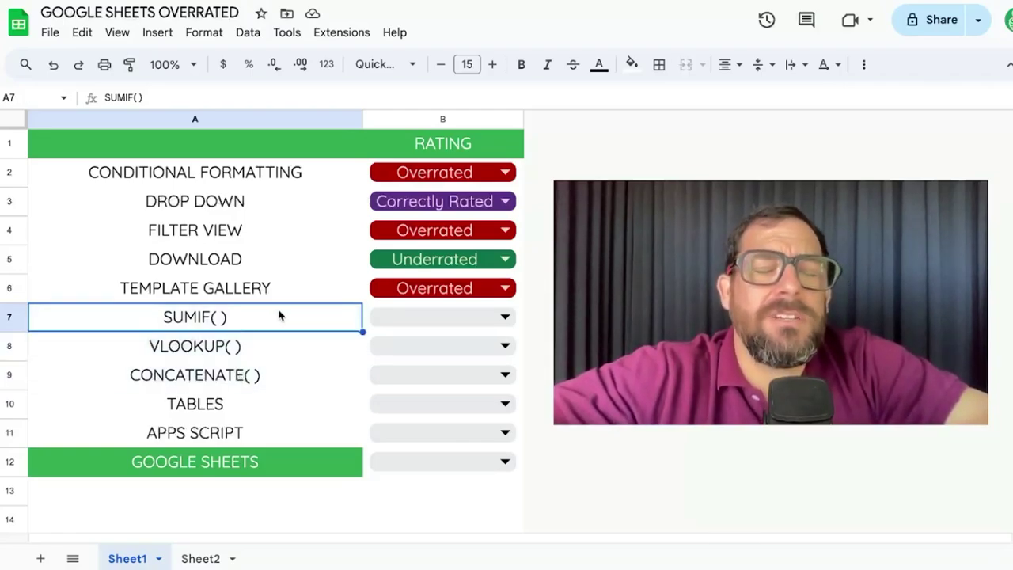
left_click(390, 320)
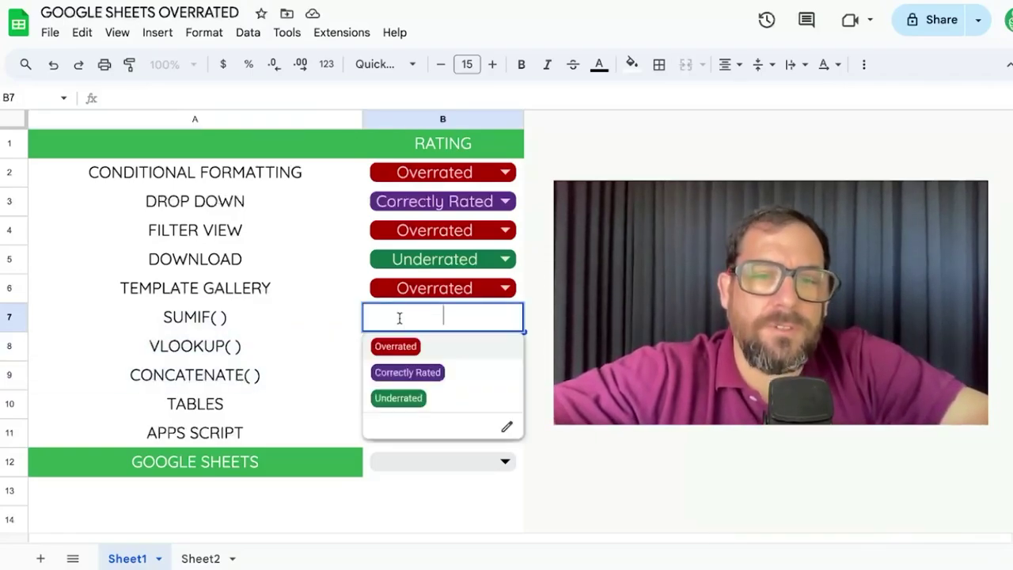
left_click(406, 400)
left_click(286, 321)
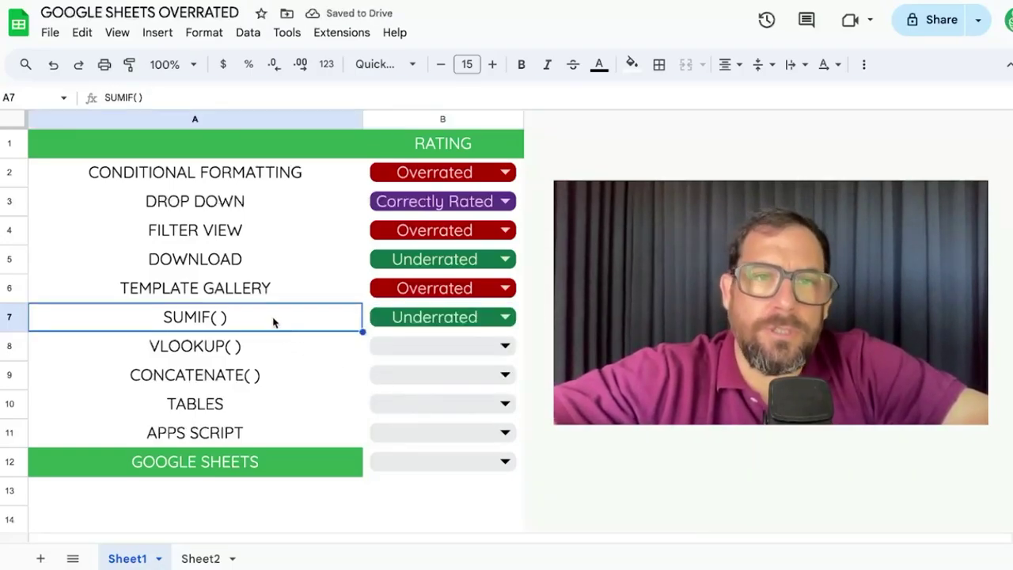
Load bettersheets.co/formulas/sumif in a new tab and scroll through the SUMIF guide
key("ctrl+t")
type("e")
key("BackSpace")
type("bettersheets.co/formulas/sumif")
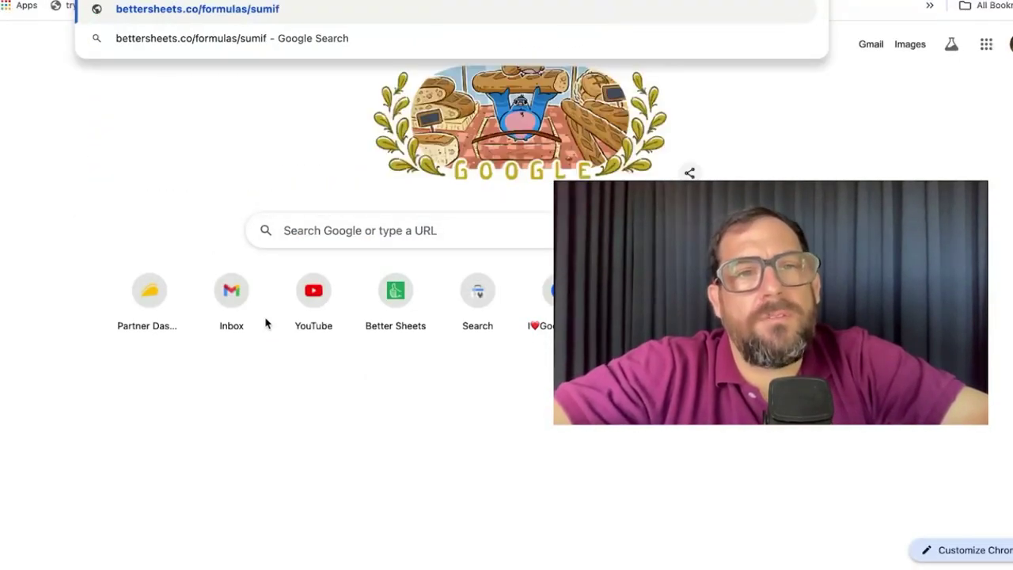
key("Return")
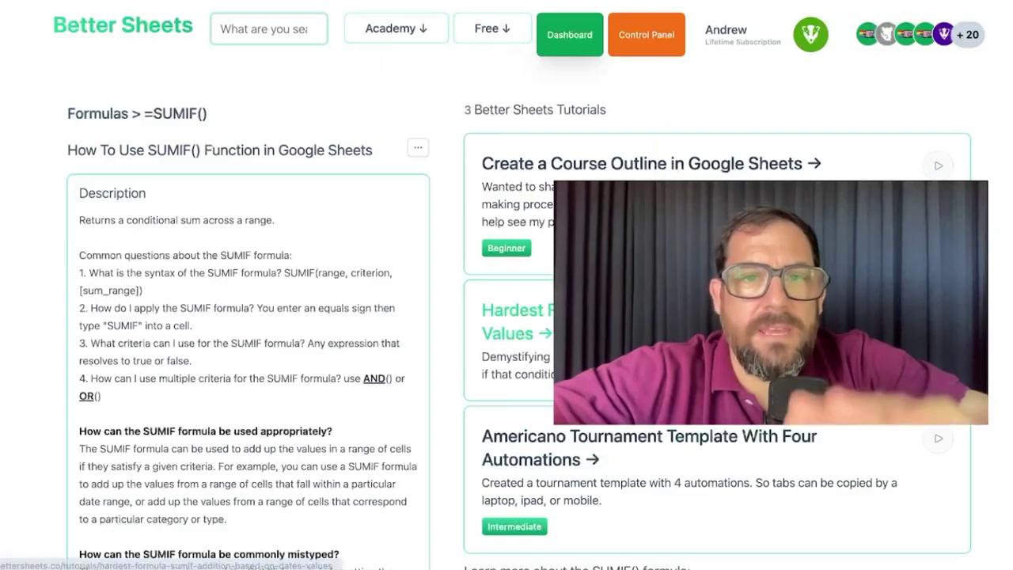
scroll(389, 266, "down", 1)
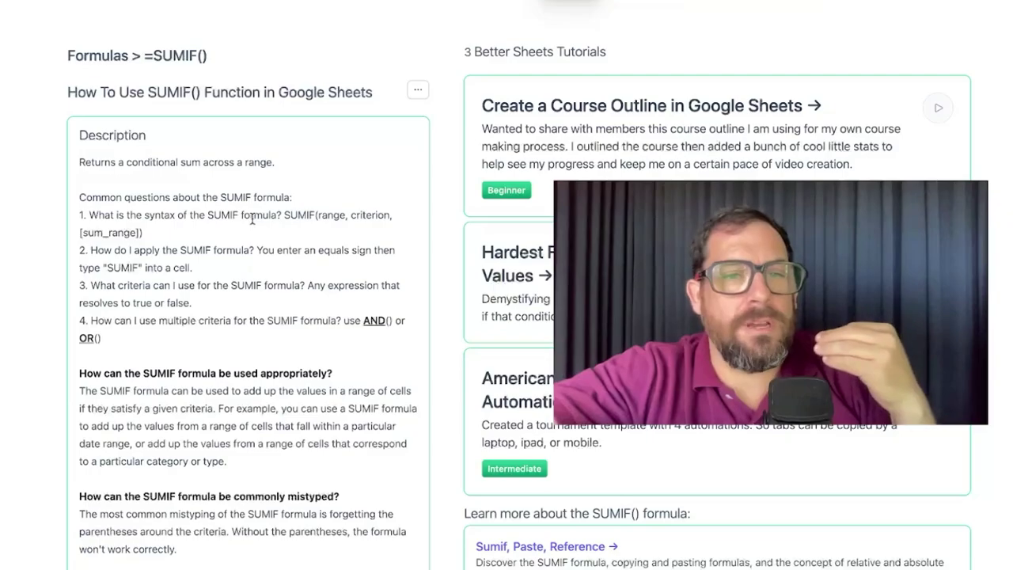
scroll(252, 222, "down", 1)
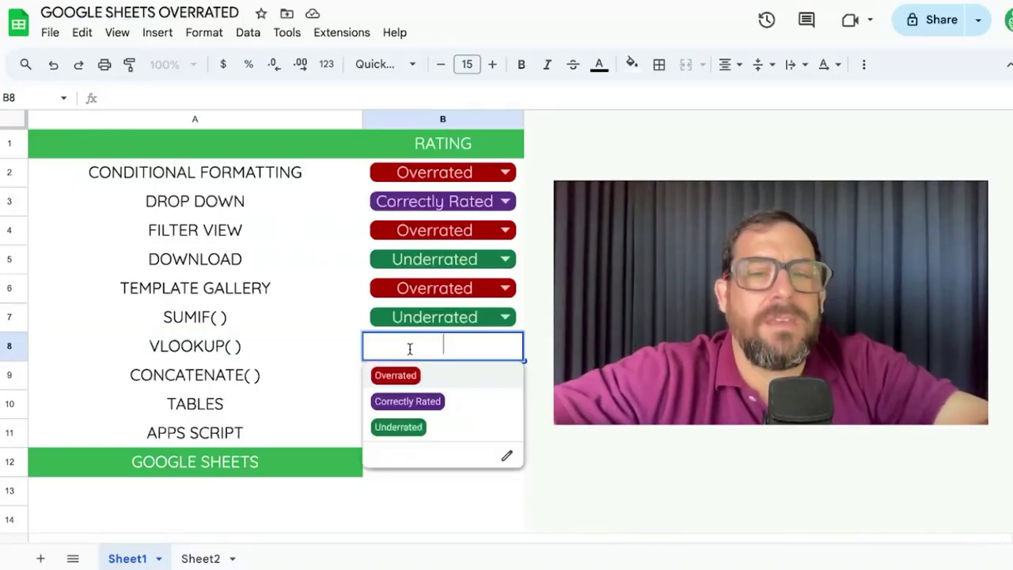
Give VLOOKUP( ) in B8 a red Overrated rating
left_click(436, 380)
left_click(277, 331)
left_click(265, 353)
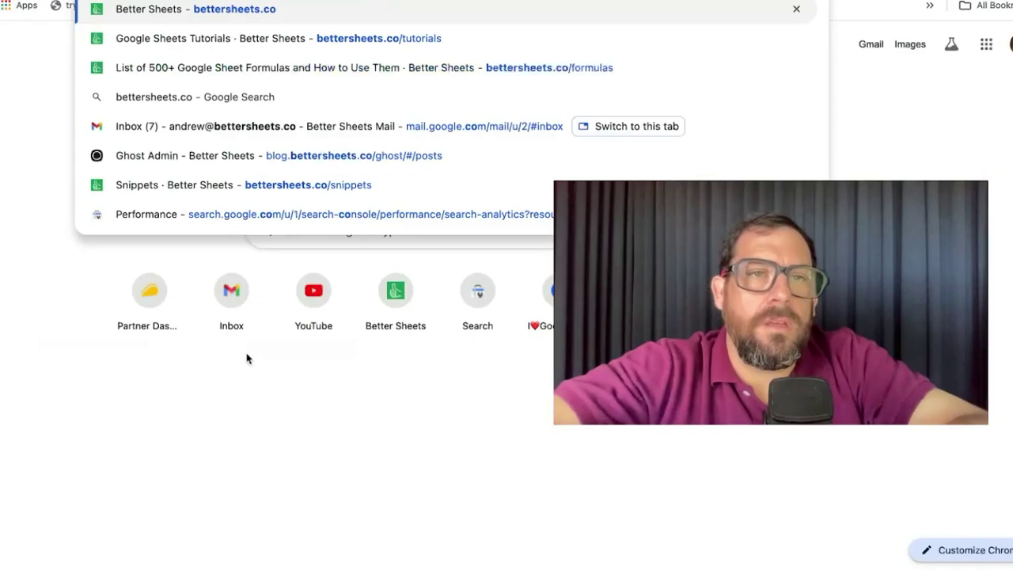
Load bettersheets.co/formulas/match and scroll to the Index Match tutorial for Vlookup users
type("/b")
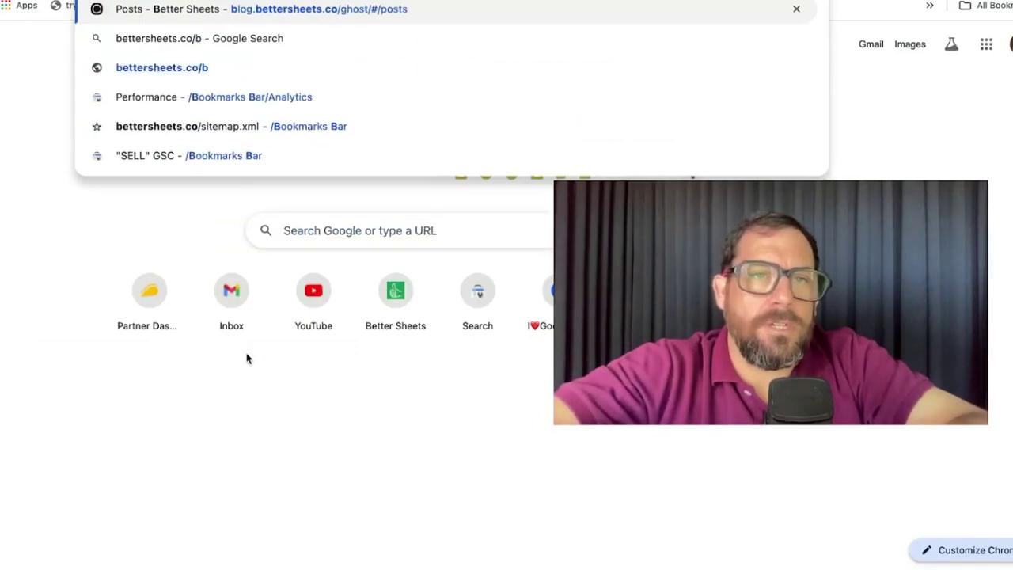
key("BackSpace")
type("folu")
key("BackSpace")
key("BackSpace")
type("r")
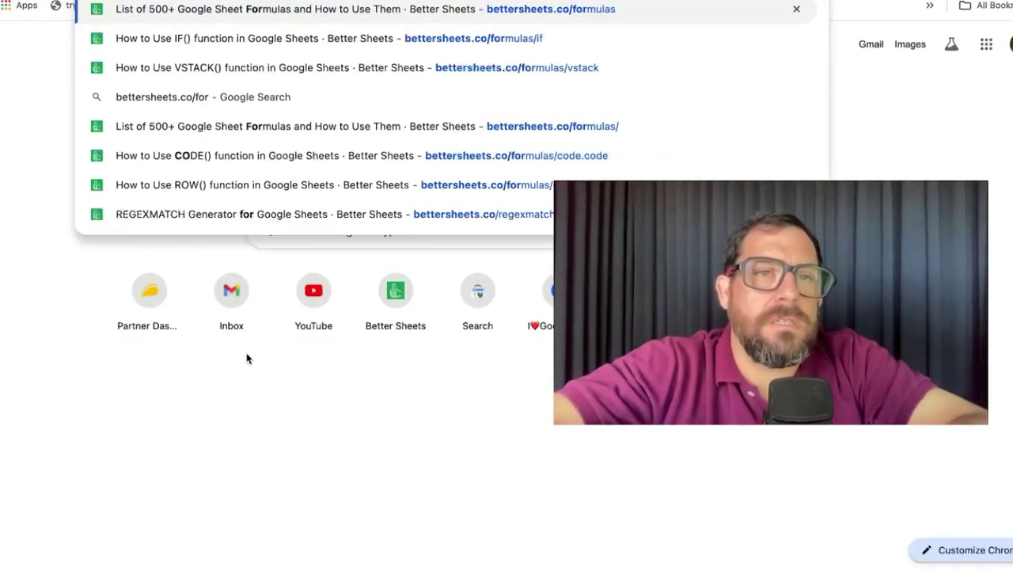
type("mulas/match")
key("Return")
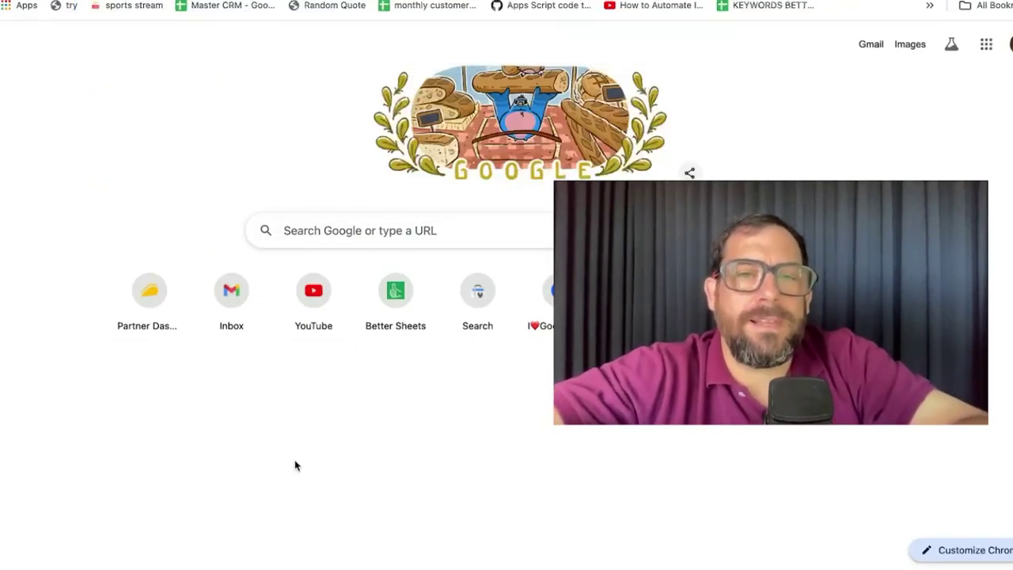
scroll(564, 91, "down", 5)
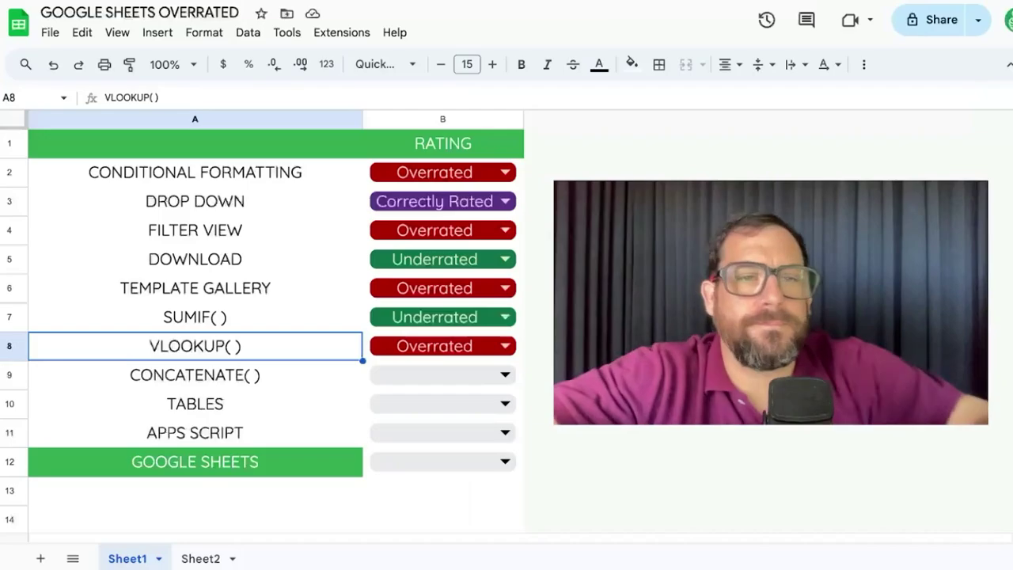
left_click(247, 375)
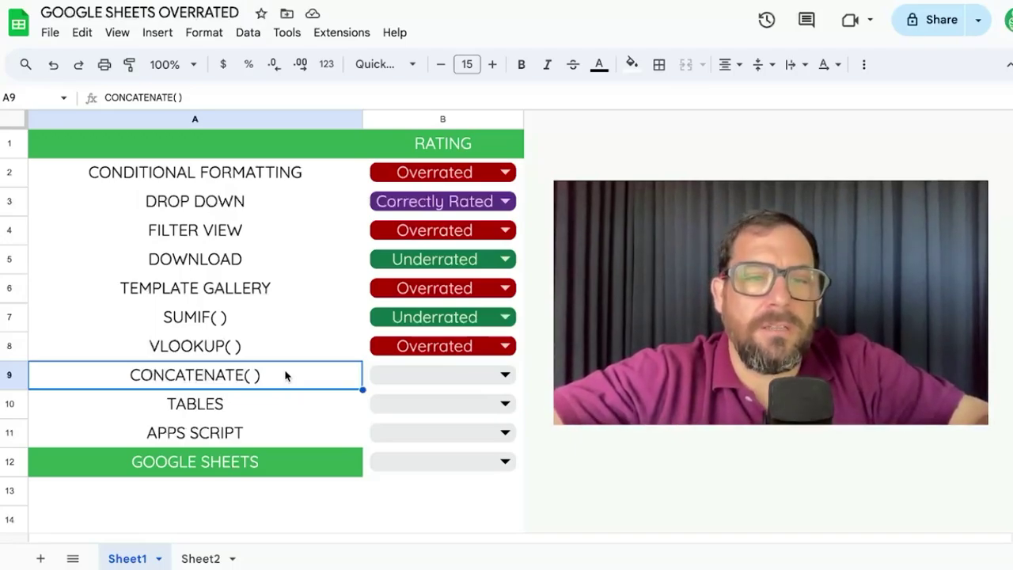
Rate CONCATENATE( ) as Correctly Rated, then move down to TABLES in A10
left_click(398, 379)
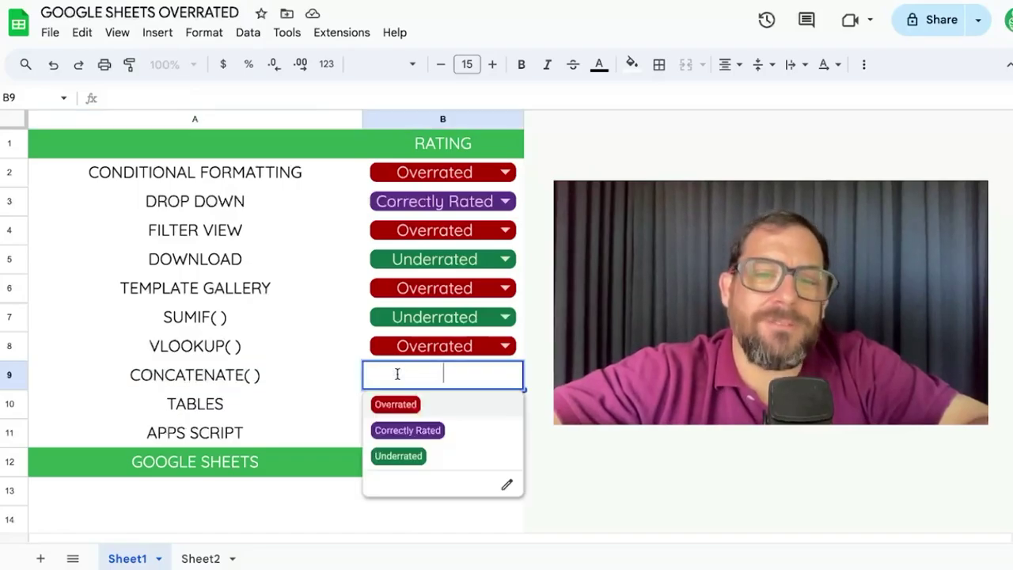
left_click(442, 430)
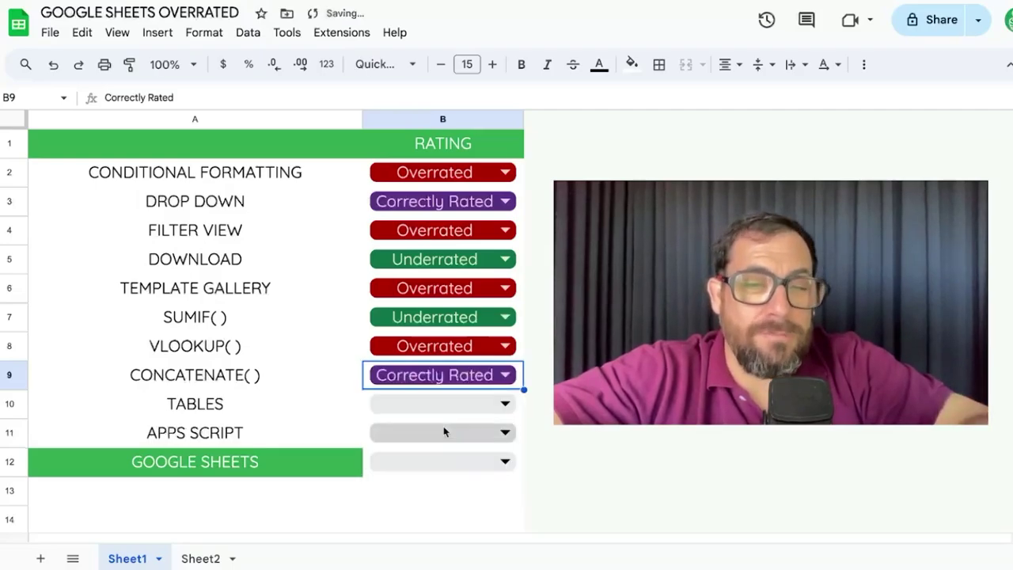
left_click(204, 386)
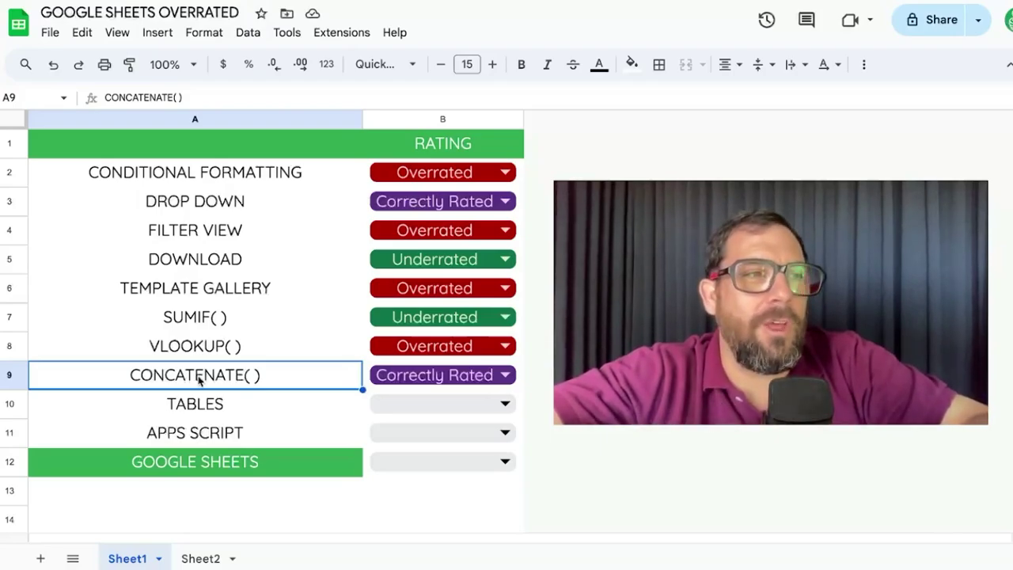
left_click(235, 393)
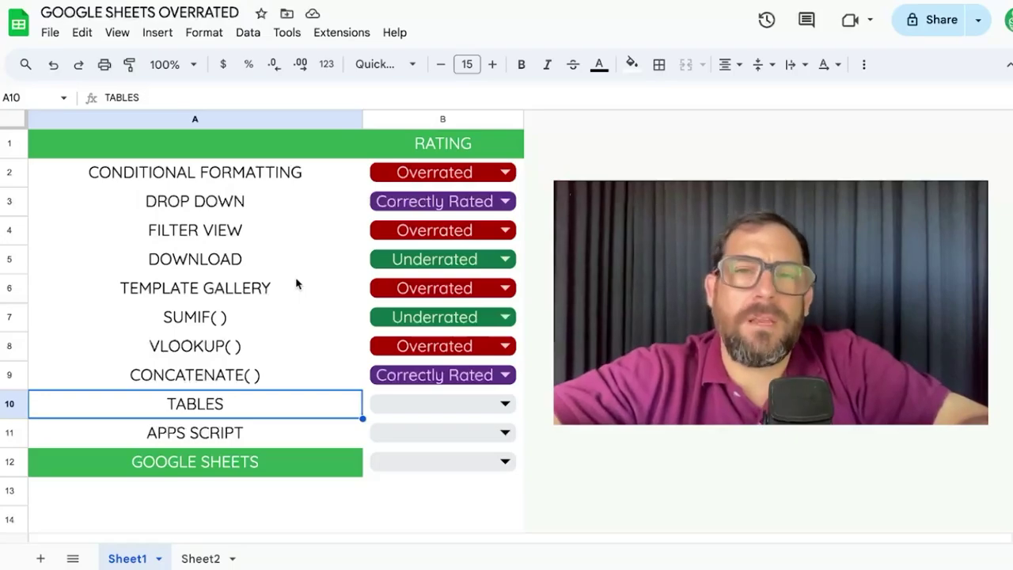
On Sheet2, insert the Event planning table template from Insert > Tables
left_click(200, 558)
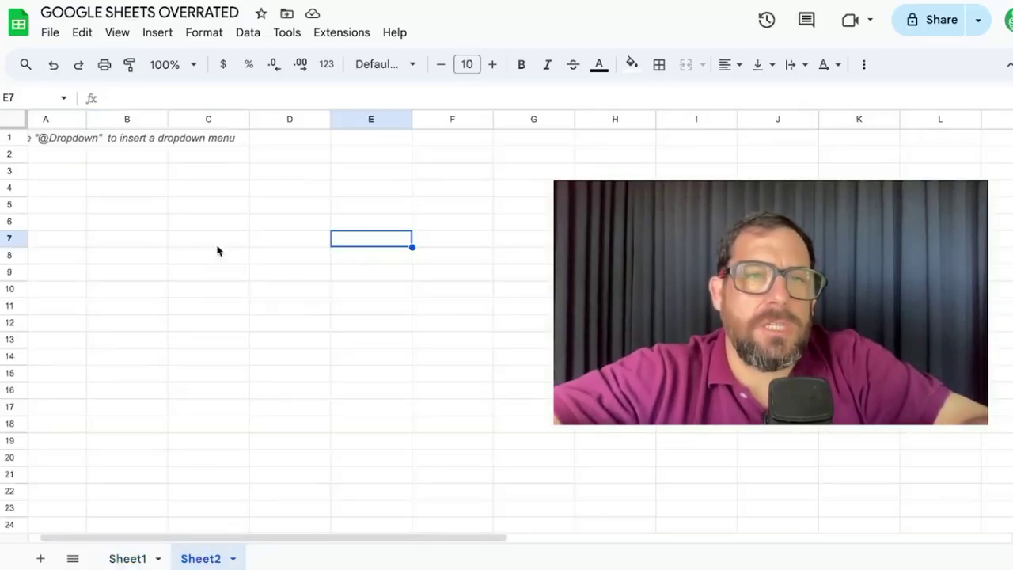
left_click(156, 32)
left_click(170, 145)
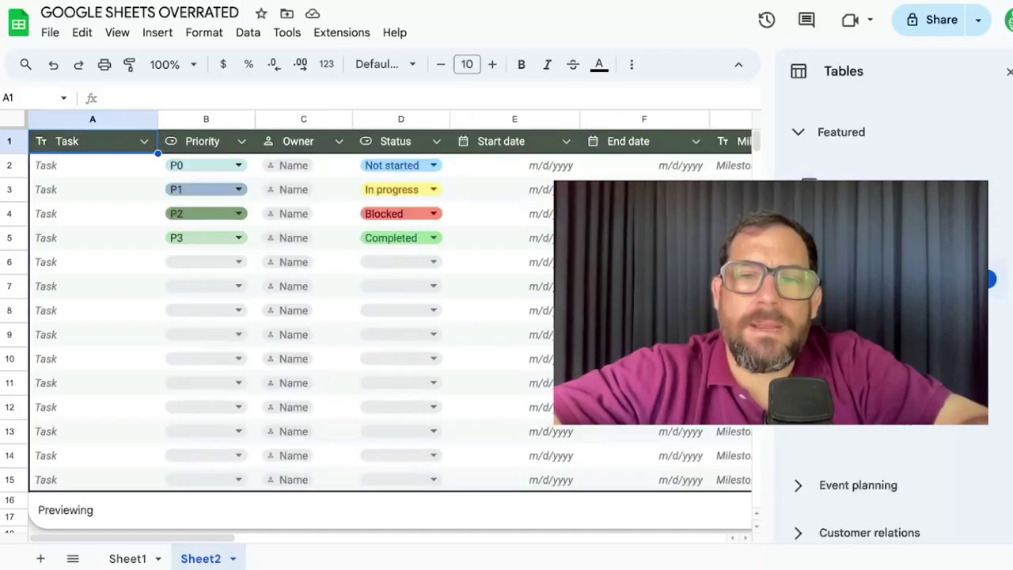
scroll(895, 317, "down", 3)
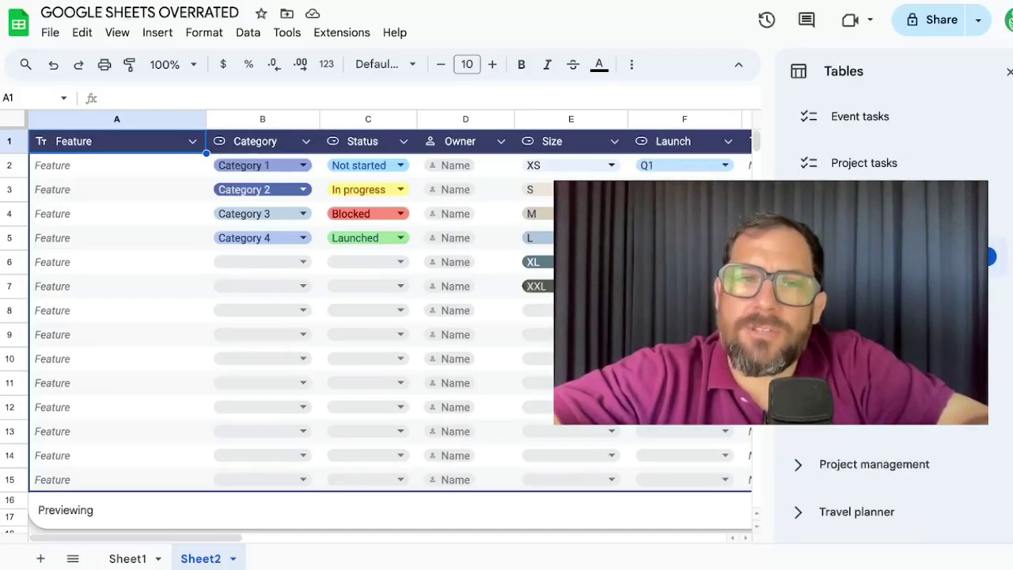
scroll(894, 317, "down", 3)
scroll(895, 316, "up", 3)
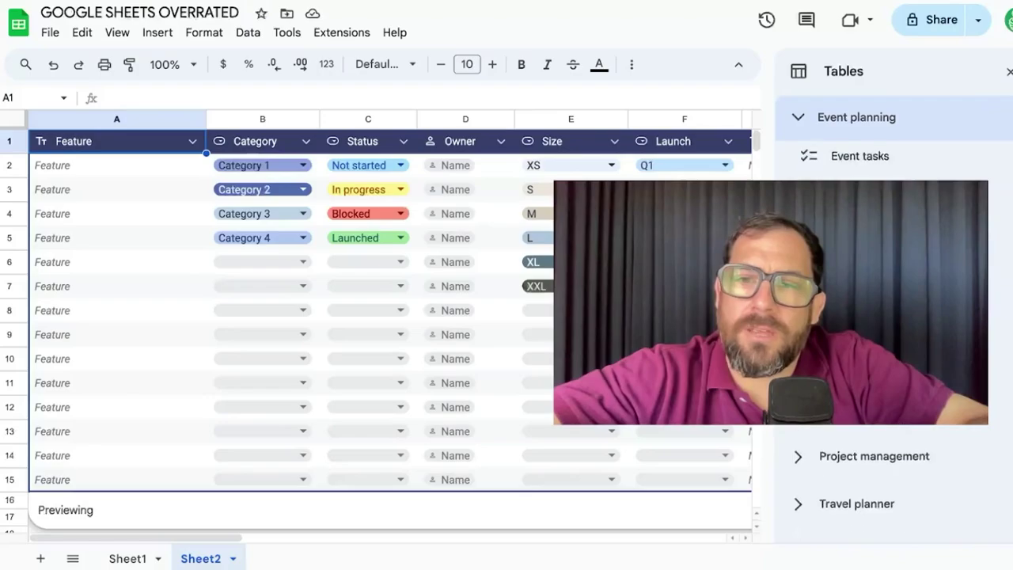
left_click(989, 216)
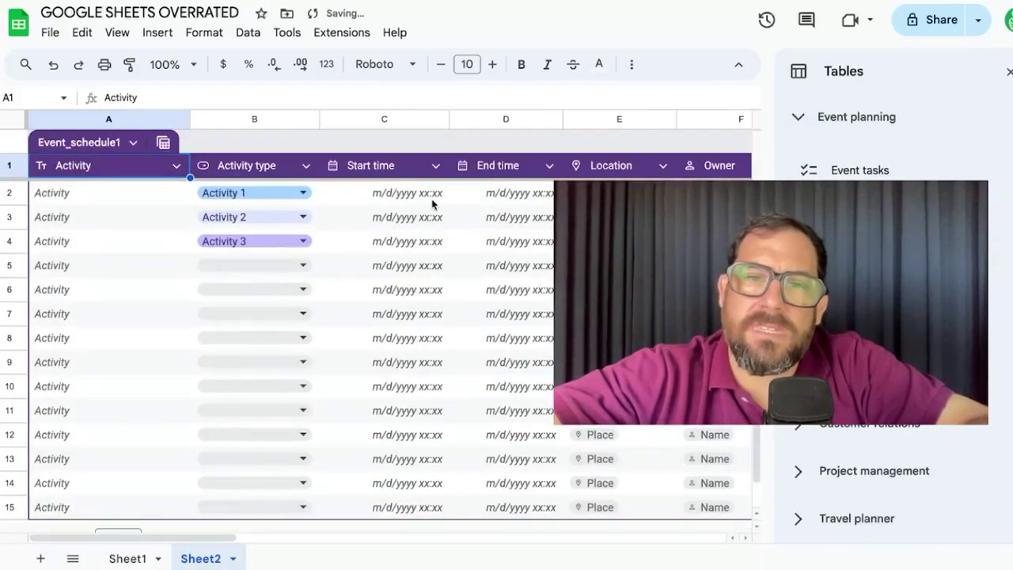
Try the table's Start time date picker and Activity type dropdown without changing anything
left_click(392, 195)
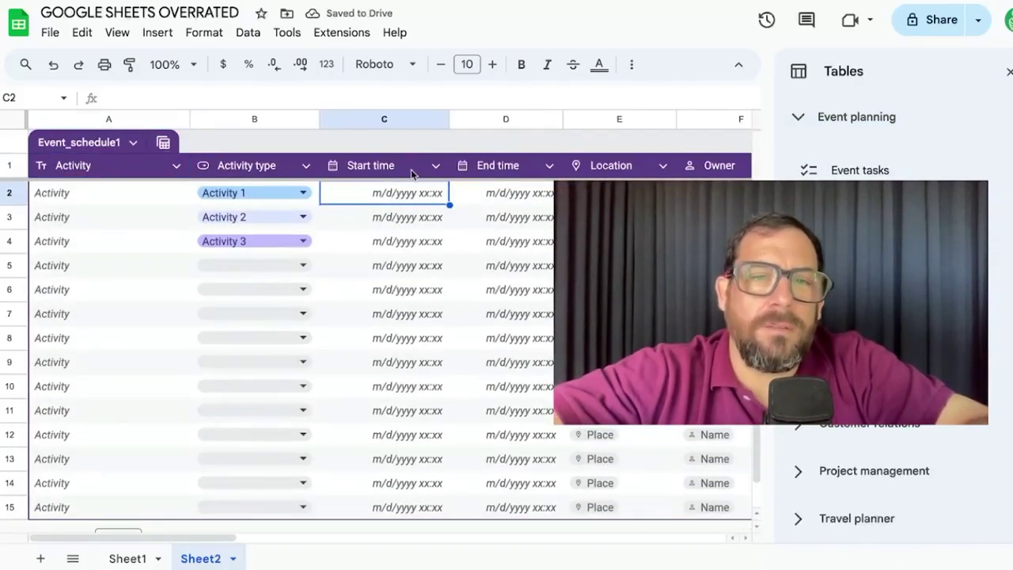
double_click(404, 195)
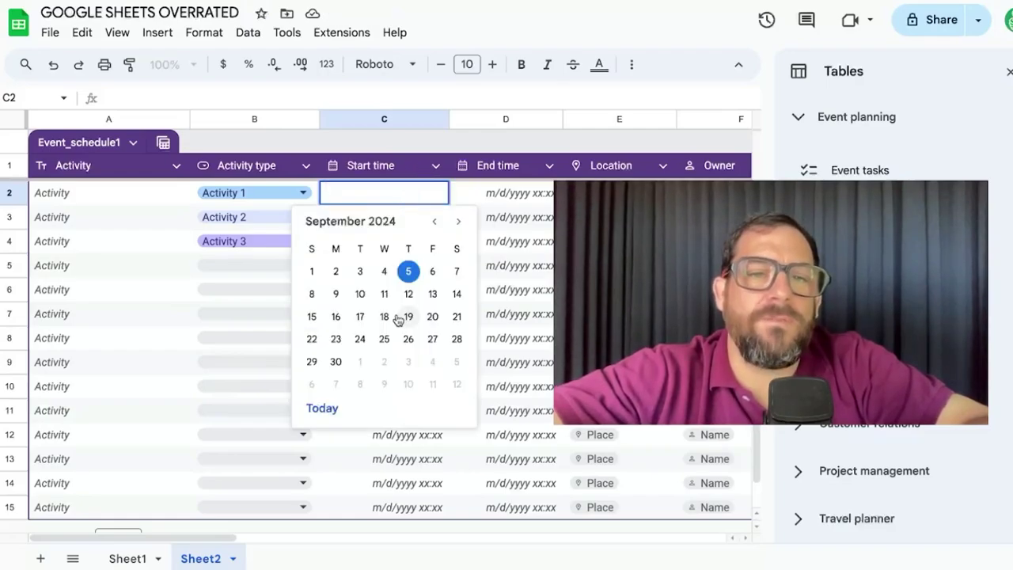
left_click(506, 198)
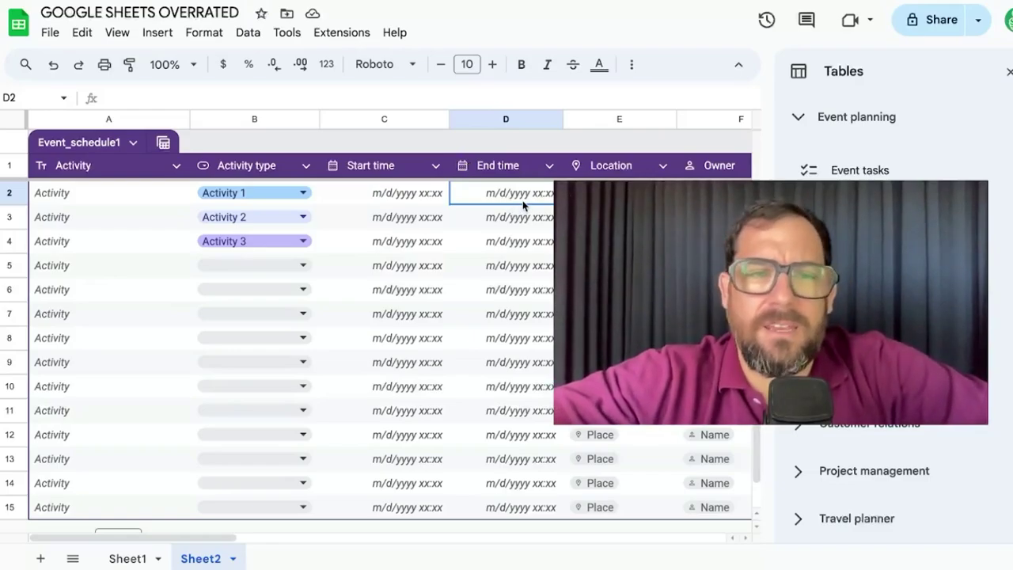
scroll(522, 205, "right", 1)
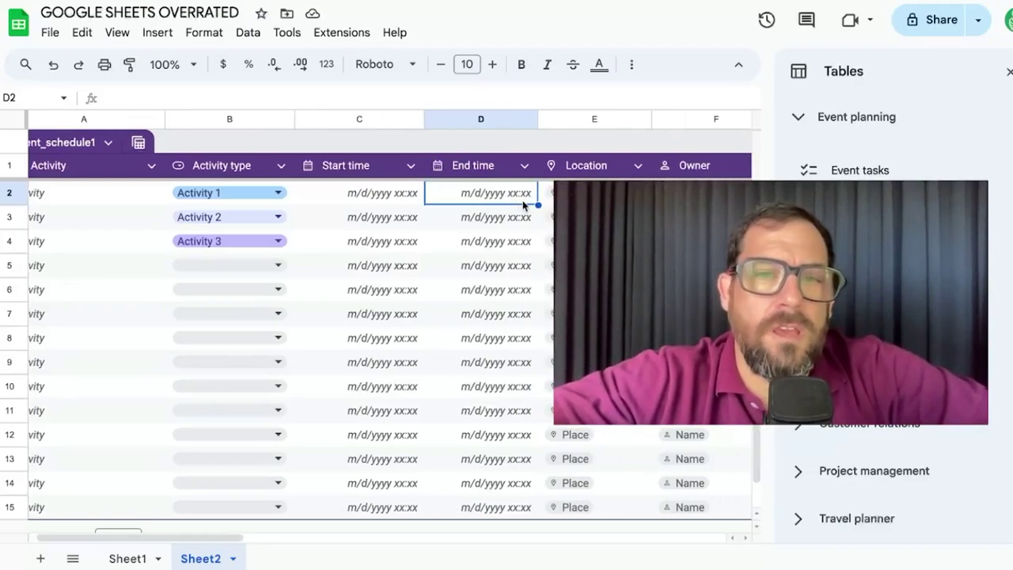
scroll(407, 267, "left", 1)
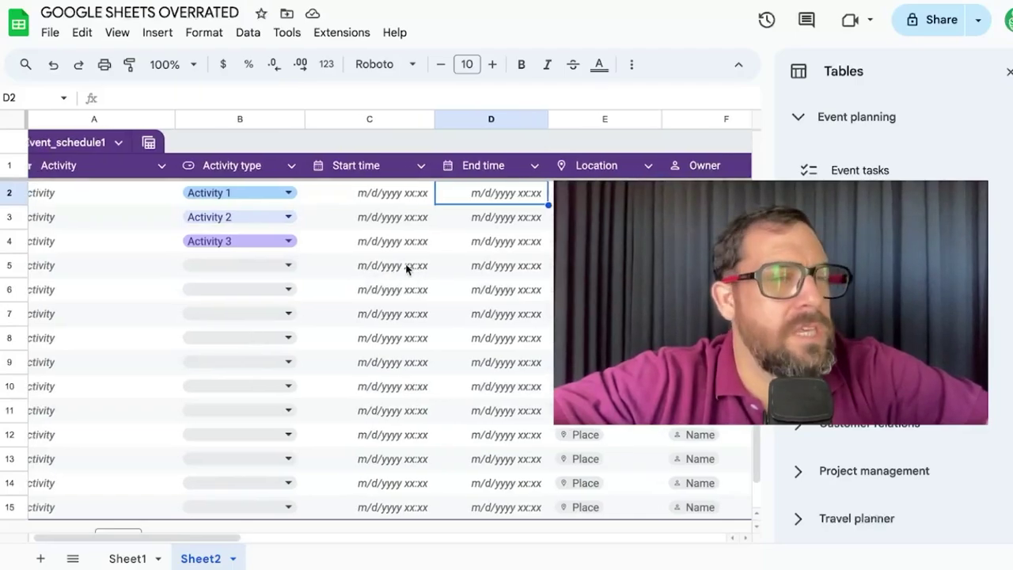
scroll(406, 267, "left", 1)
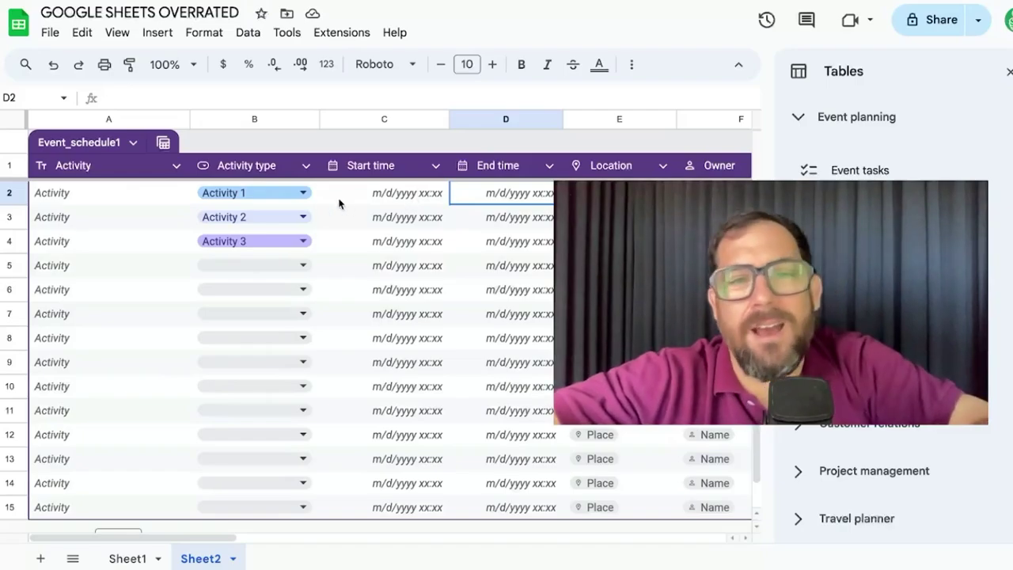
left_click(302, 193)
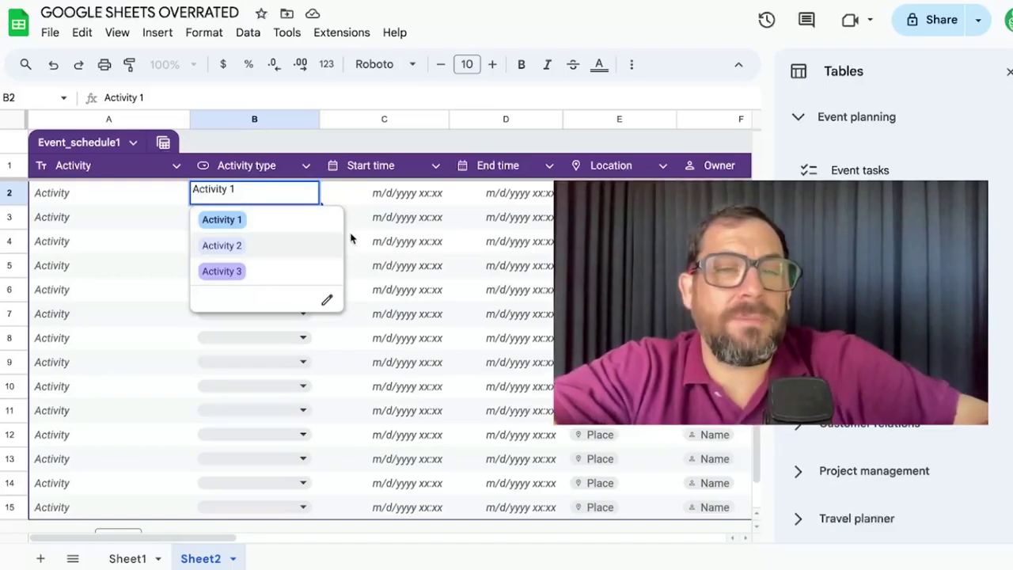
key("Escape")
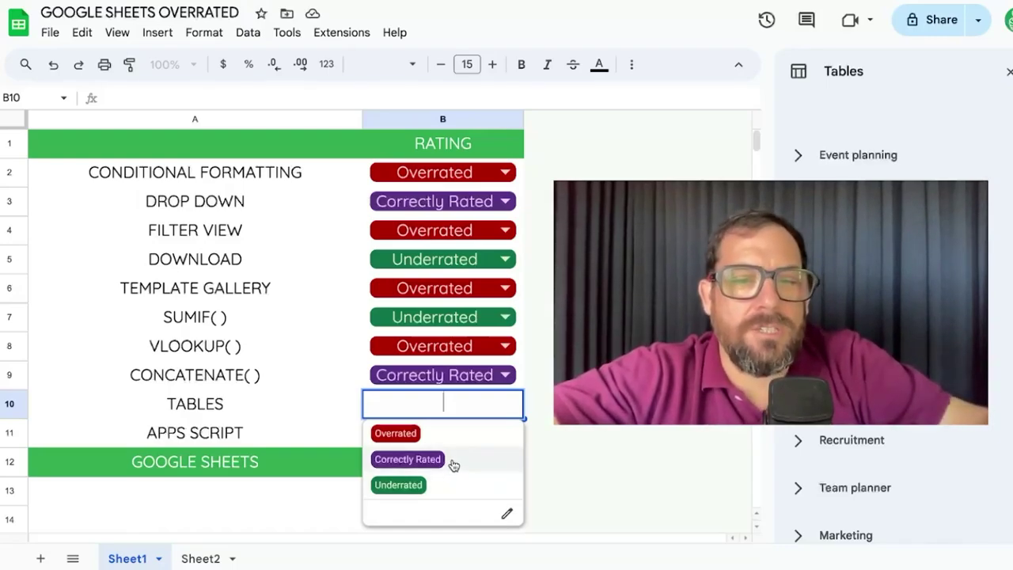
Rate TABLES as Correctly Rated and insert the Purchase orders table template on a new sheet
left_click(450, 463)
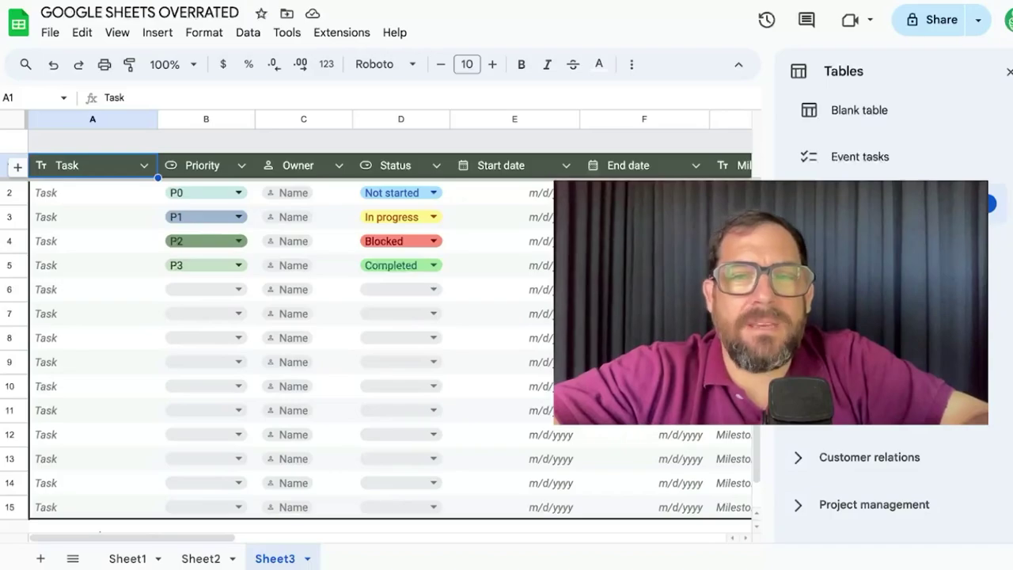
mouse_move(884, 158)
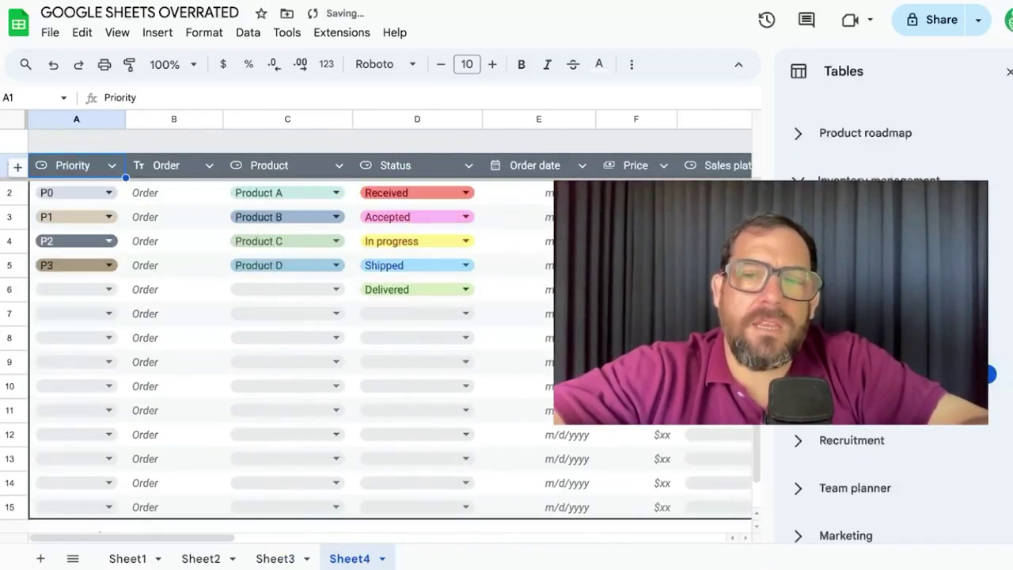
left_click(970, 327)
Insert a new row below row 9 in the Purchase_orders1 table
scroll(84, 369, "down", 1)
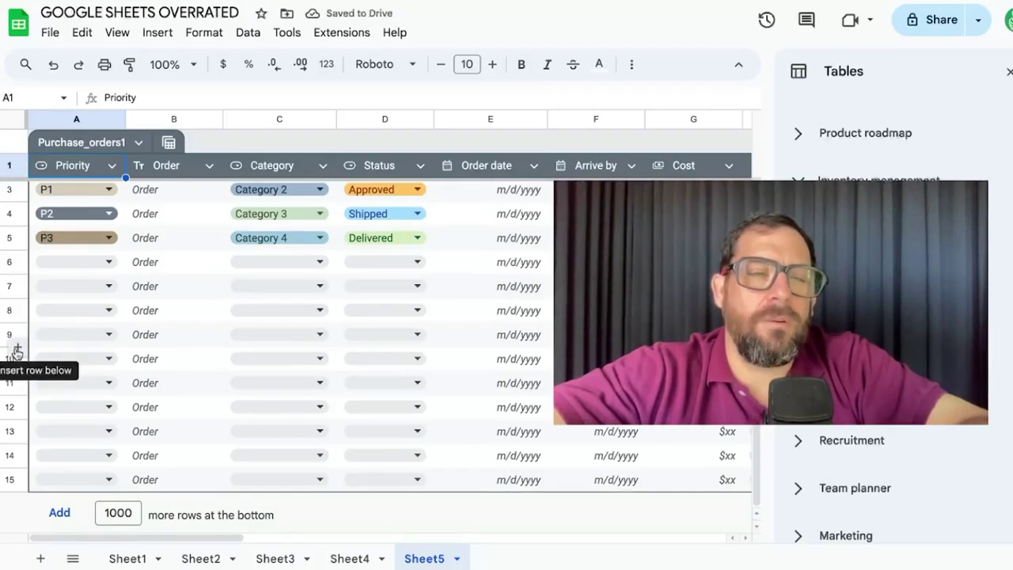
left_click(17, 351)
scroll(251, 351, "down", 1)
scroll(251, 351, "up", 1)
scroll(419, 380, "right", 5)
scroll(373, 396, "left", 5)
scroll(373, 396, "up", 1)
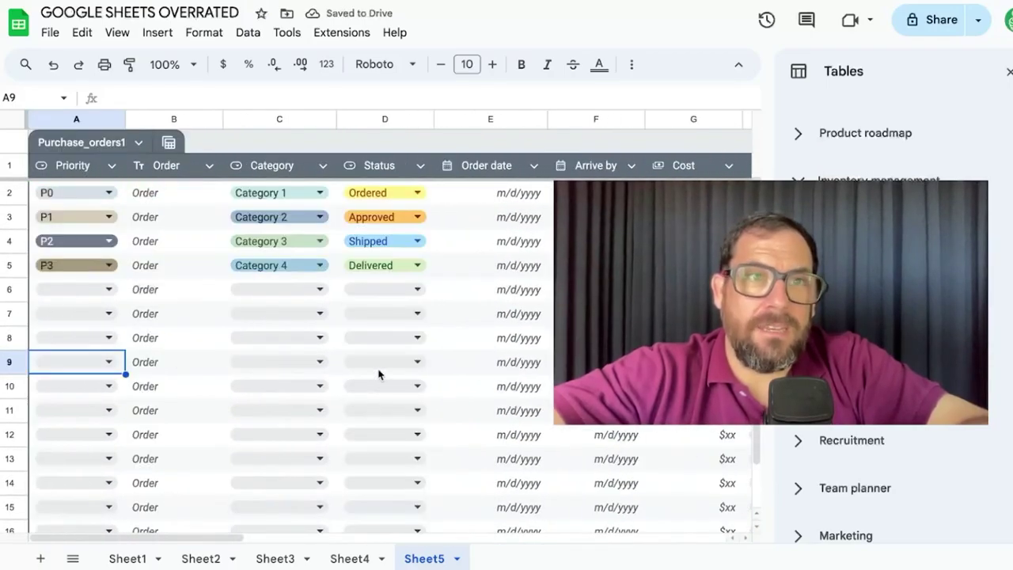
left_click(162, 320)
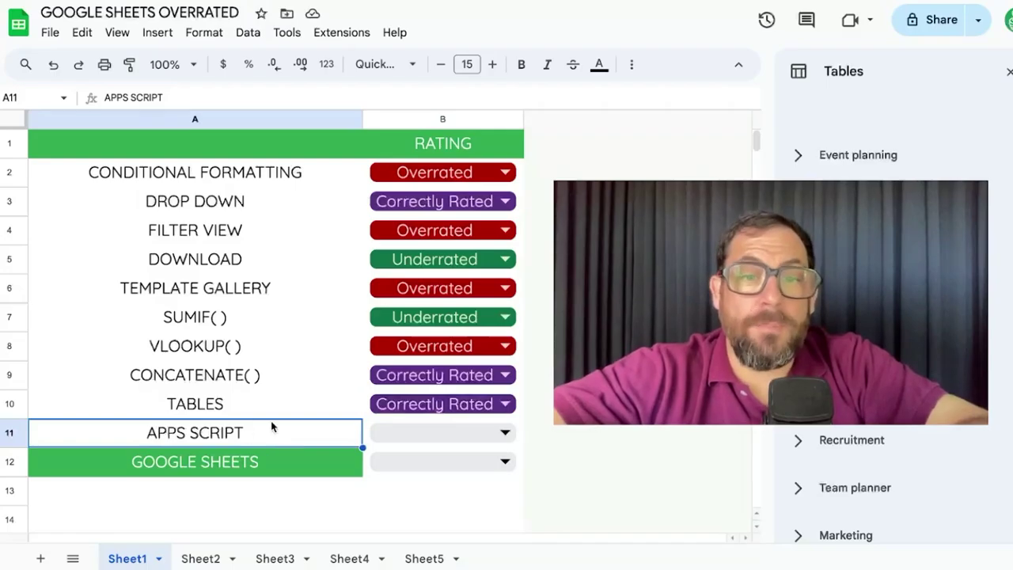
After glancing at the Extensions menu, rate APPS SCRIPT in B11 as Underrated
left_click(342, 33)
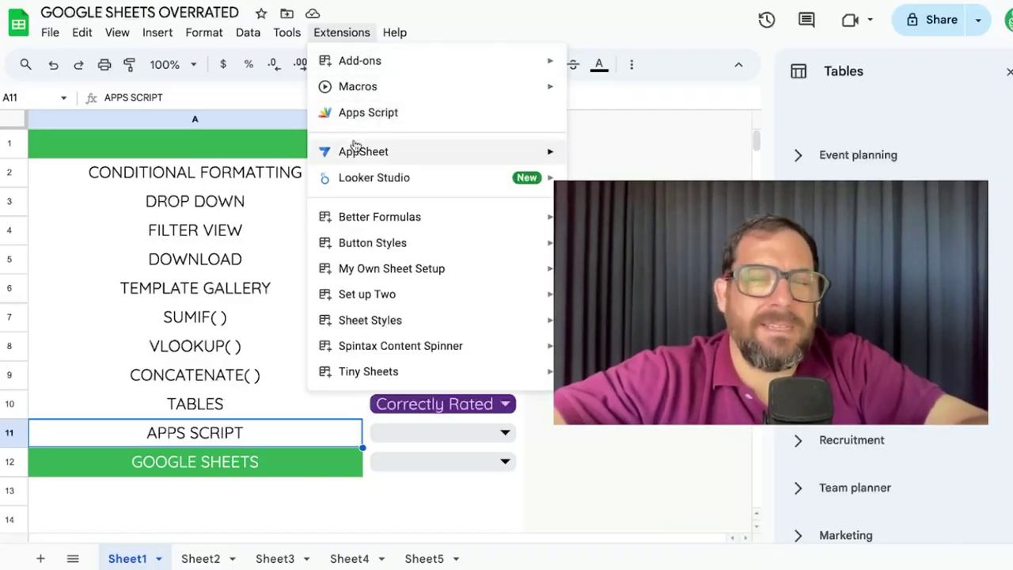
left_click(322, 450)
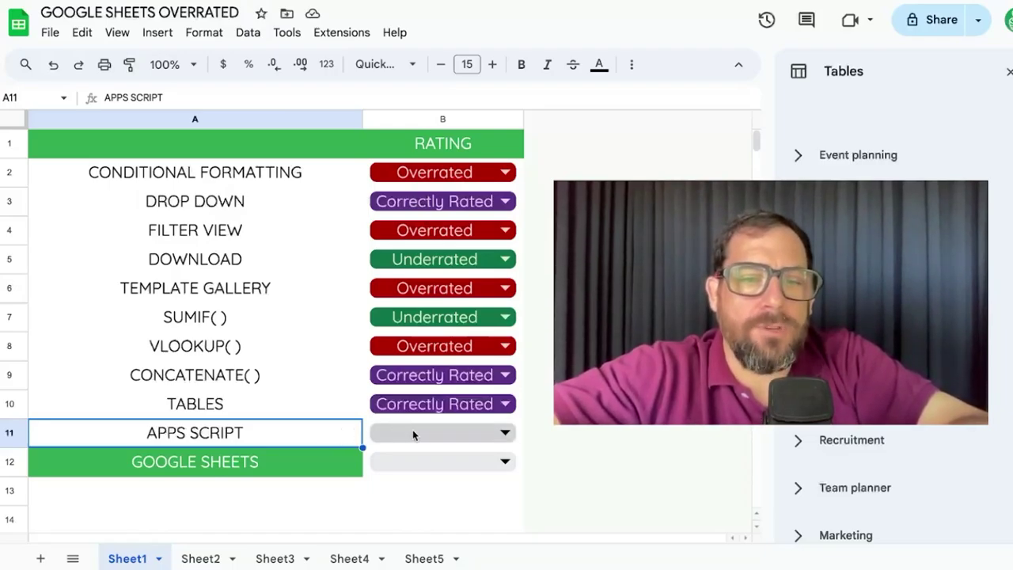
left_click(388, 438)
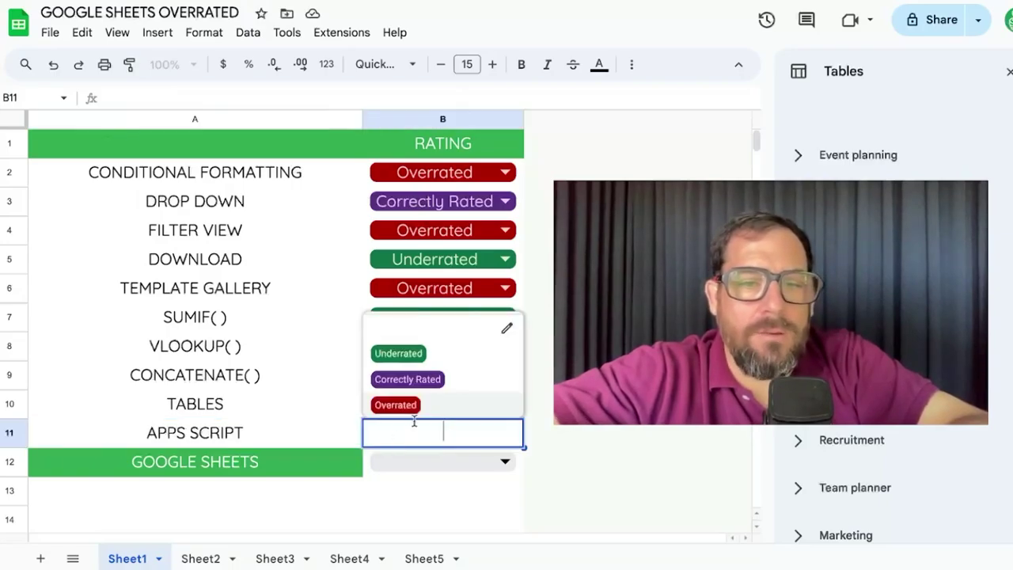
left_click(408, 353)
left_click(267, 444)
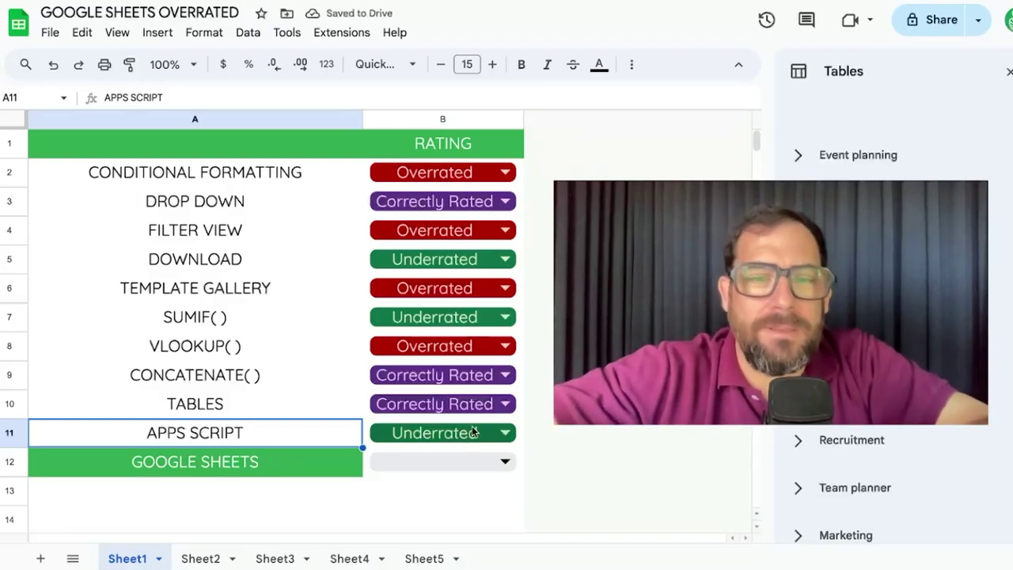
Close the Tables side panel and select GOOGLE SHEETS in cell A12
left_click(910, 107)
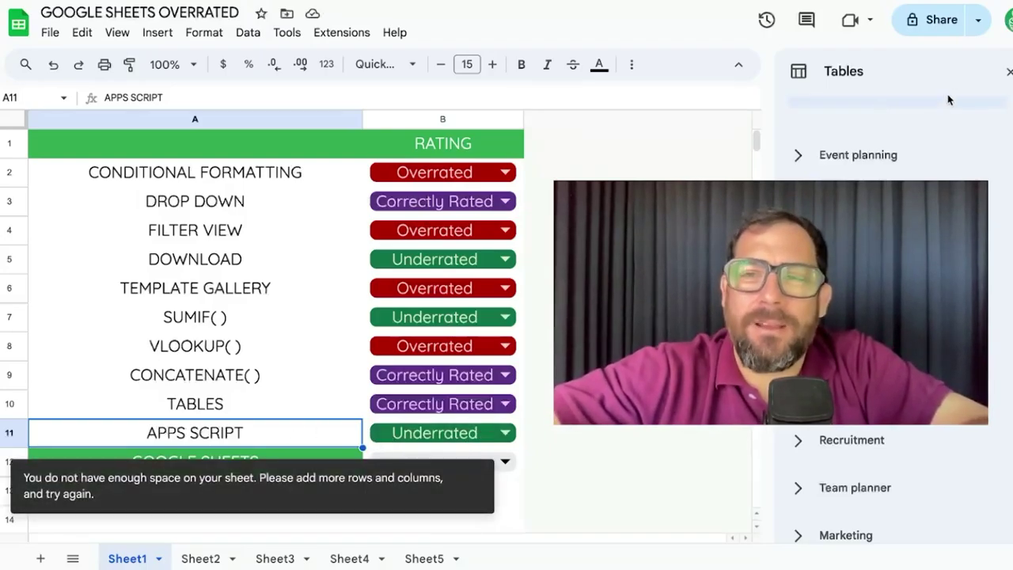
left_click(1009, 71)
left_click(237, 376)
left_click(249, 441)
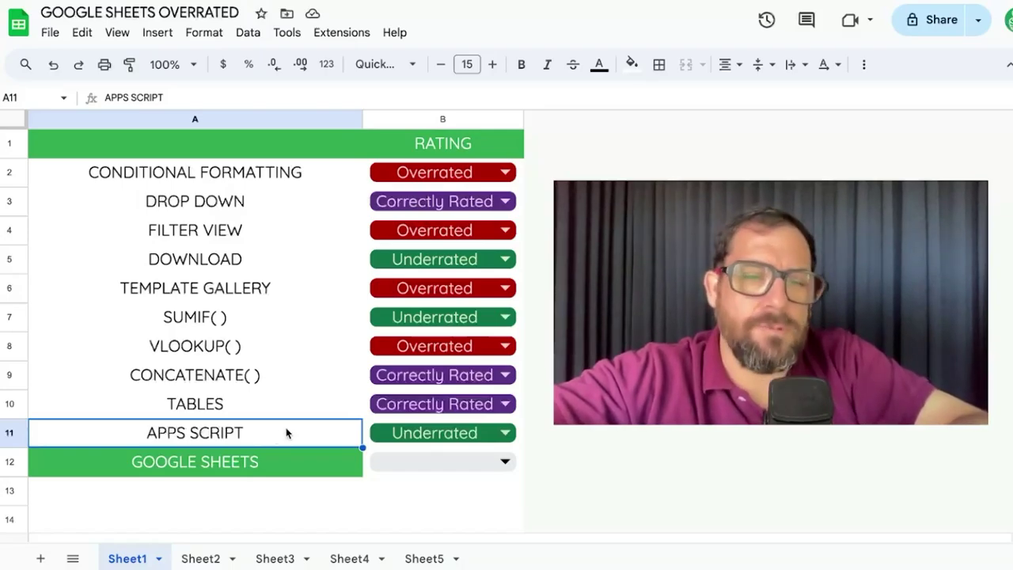
left_click(276, 467)
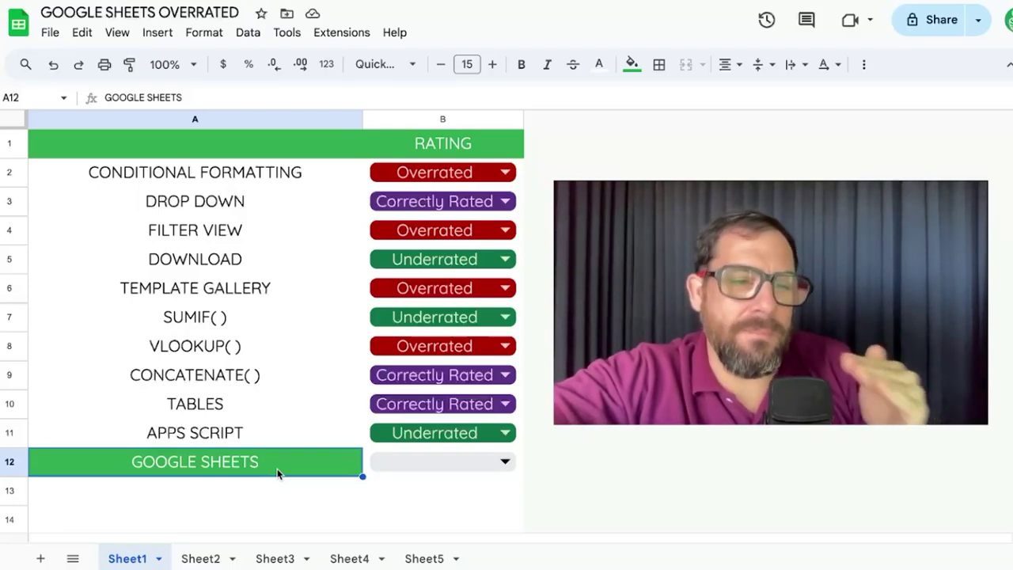
Rate GOOGLE SHEETS in B12 as Underrated, then select A2:B11 to review the ratings
left_click(436, 459)
left_click(423, 383)
left_click(302, 467)
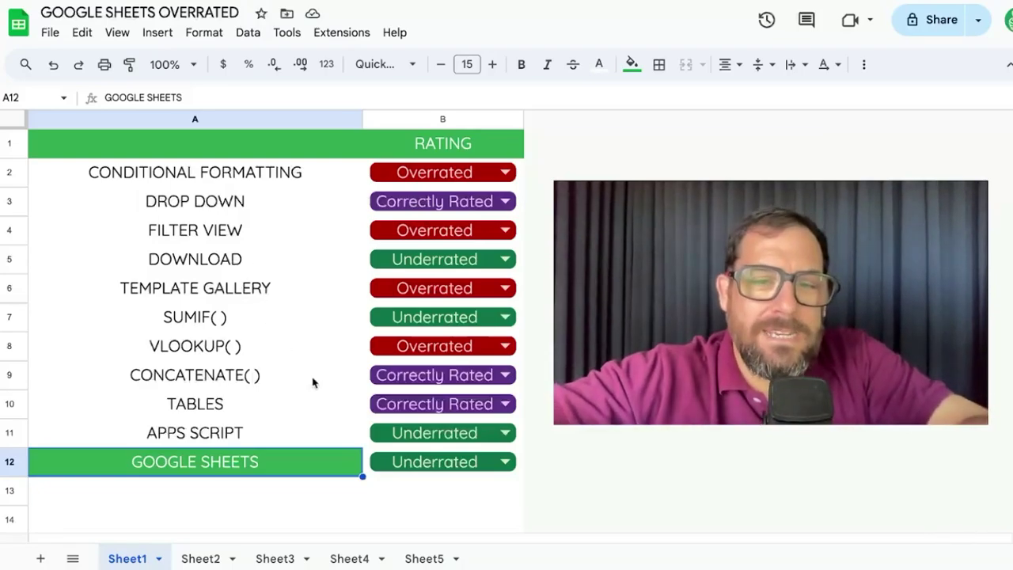
left_click(312, 174)
left_click_drag(312, 174, 412, 430)
left_click(339, 462)
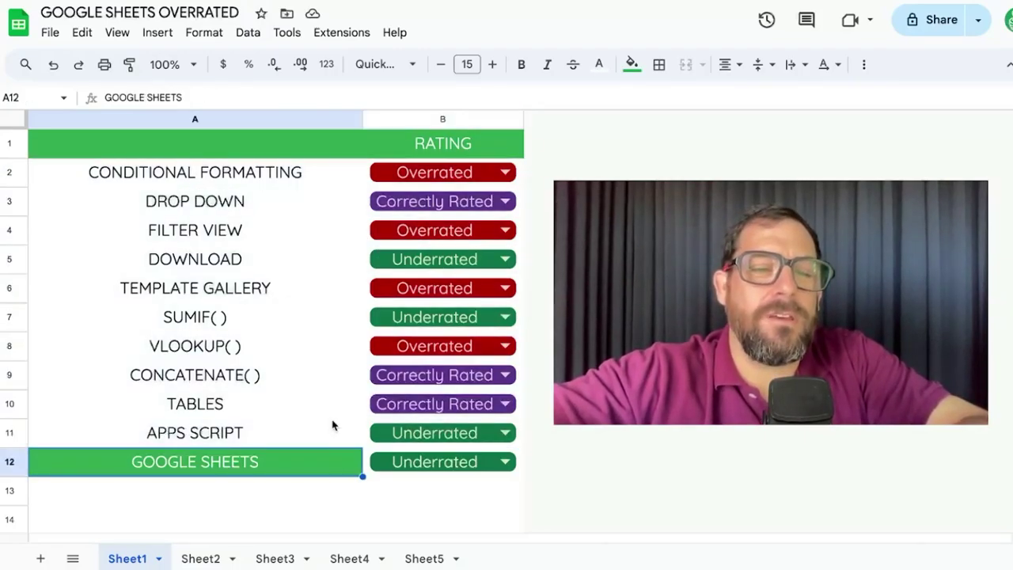